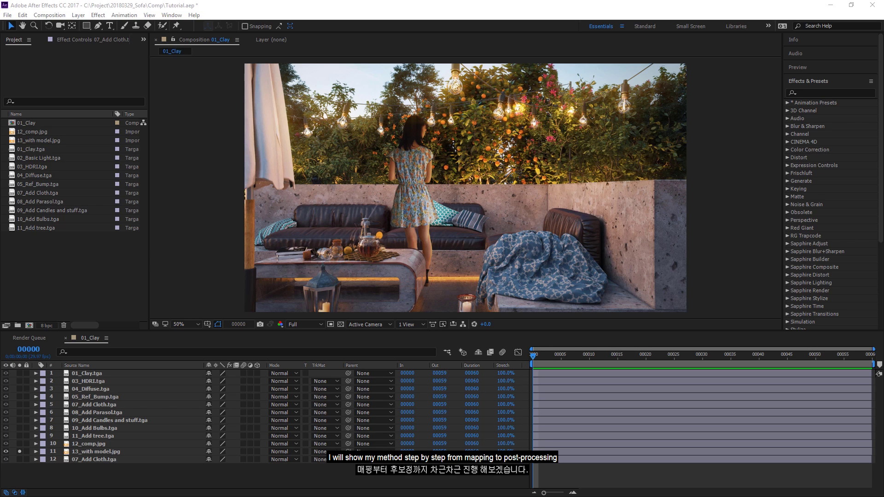
Step: Unsolo the 13_with model.jpg layer and hide 01_Clay.tga, with a brief look at the Pinterest dusk roof garden references in the browser
{"action": "left_click", "coordinate": [19, 452]}
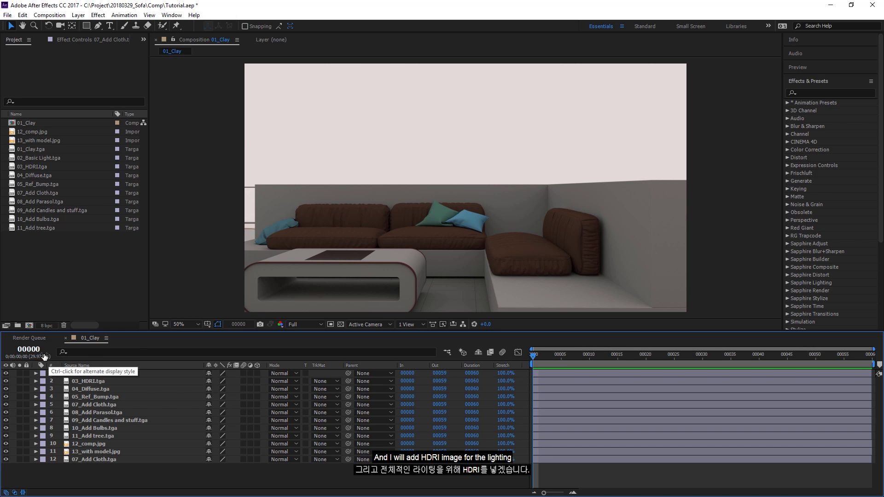
{"action": "left_click", "coordinate": [5, 373]}
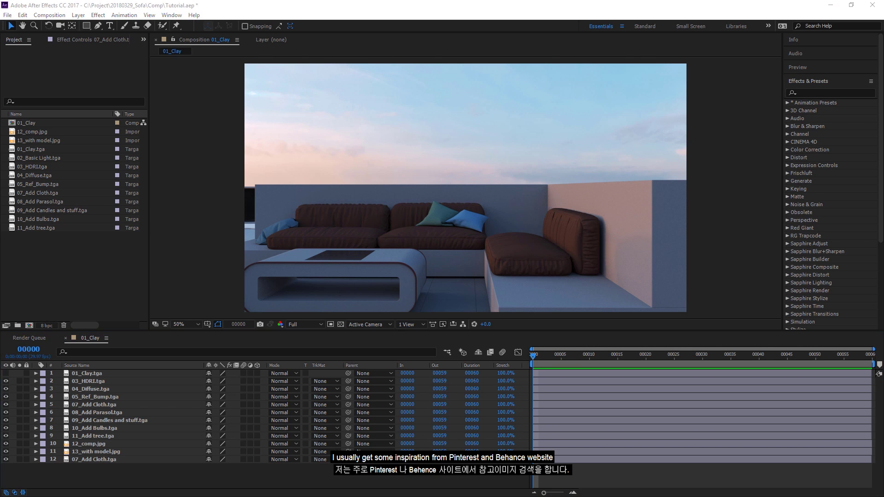
{"action": "key", "text": "alt+Tab"}
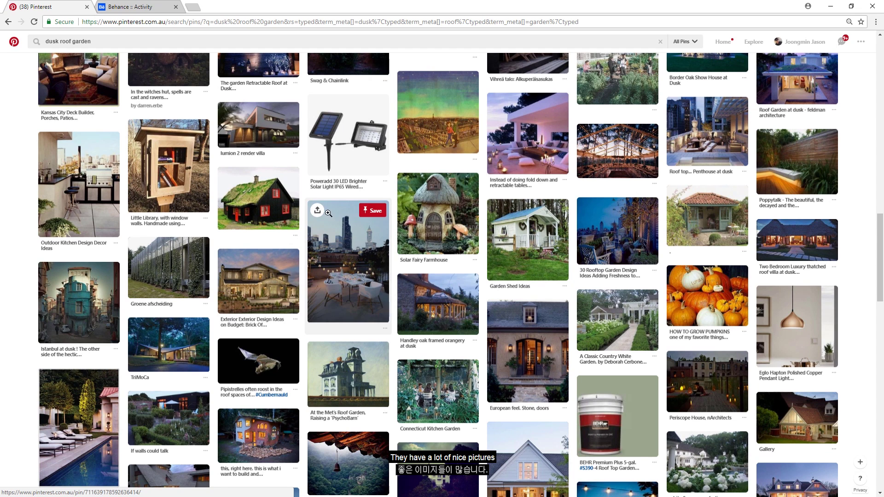
{"action": "key", "text": "alt+Tab"}
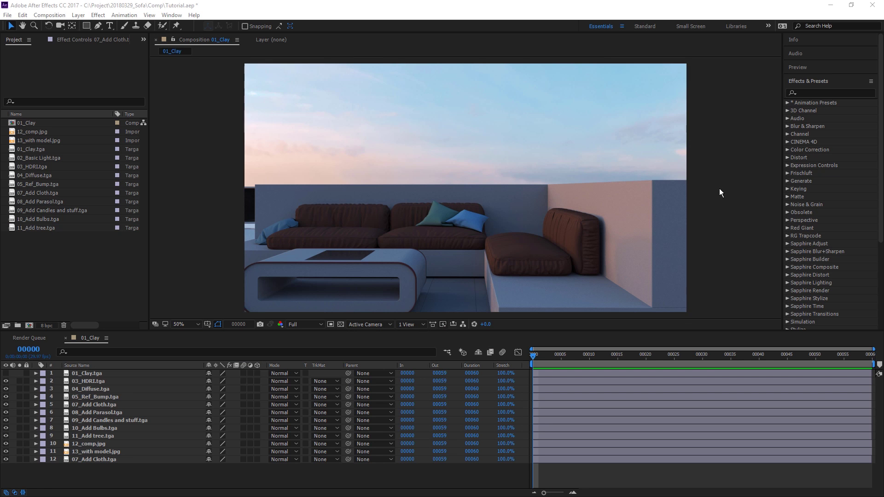
Step: Hide the layers from 03_HDRI.tga down to 10_Add Bulbs.tga one by one to step through the render stages
{"action": "left_click", "coordinate": [5, 382]}
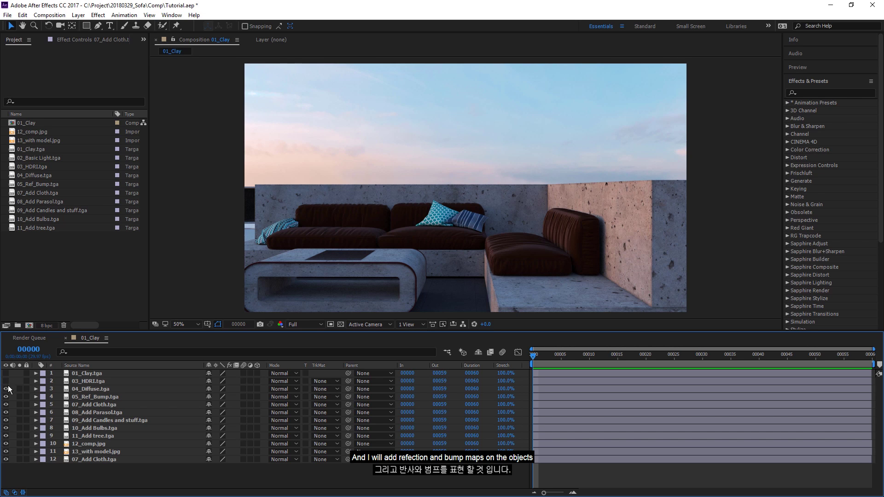
{"action": "left_click", "coordinate": [6, 390]}
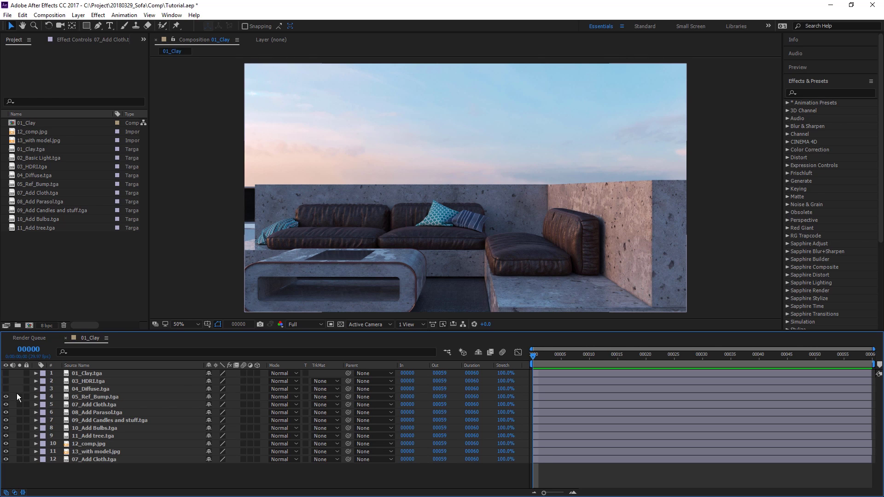
{"action": "left_click", "coordinate": [6, 397]}
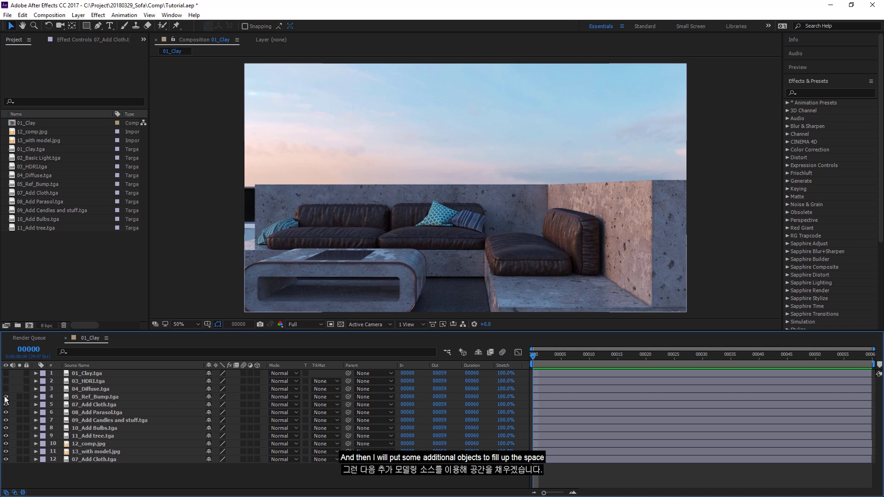
{"action": "left_click", "coordinate": [6, 405]}
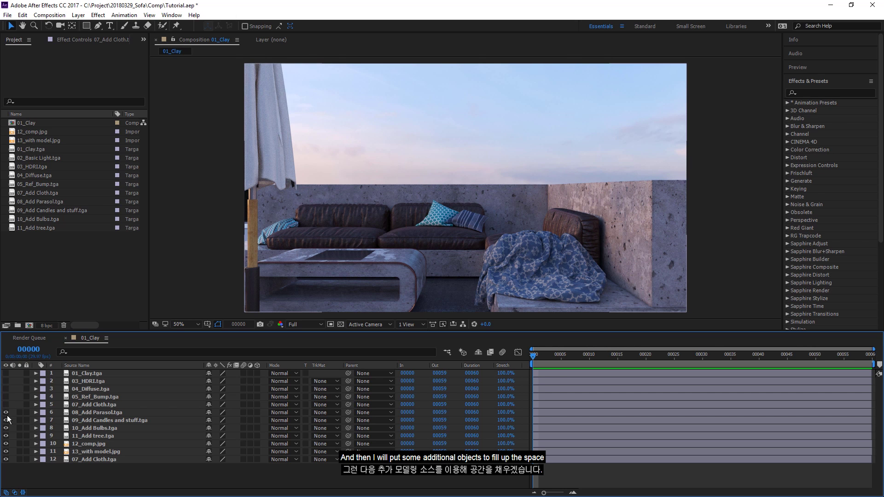
{"action": "left_click", "coordinate": [6, 413]}
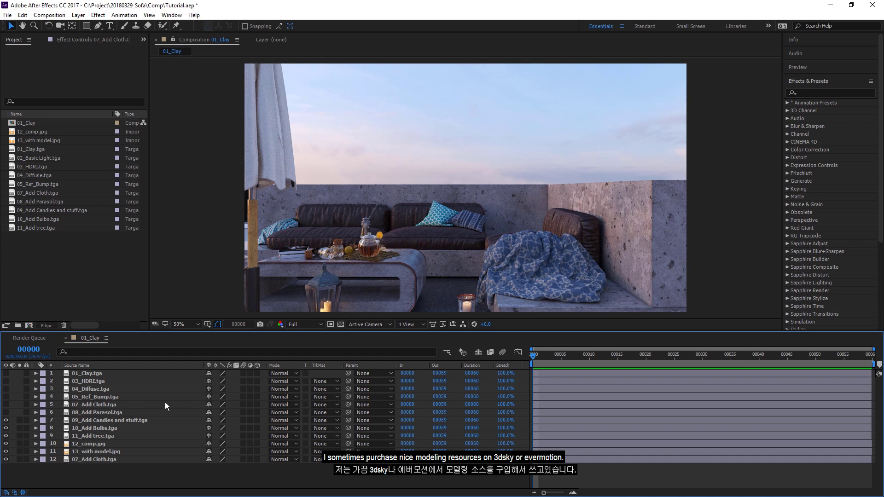
{"action": "left_click", "coordinate": [6, 421]}
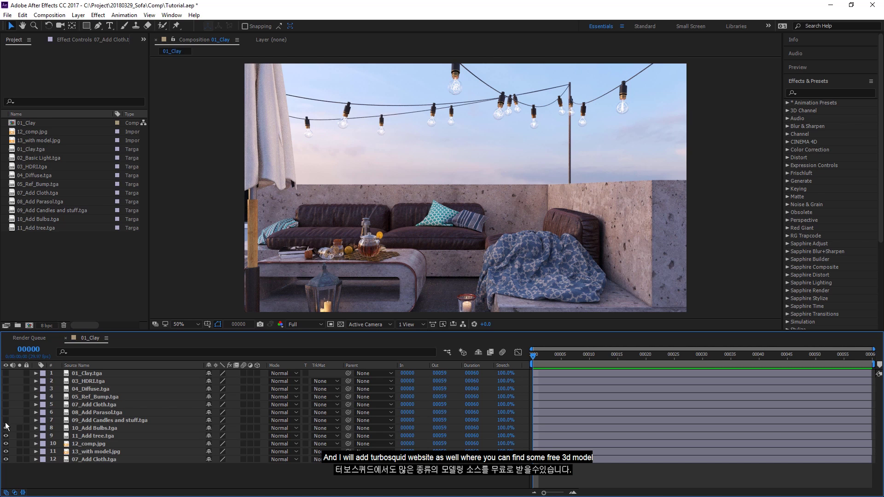
{"action": "left_click", "coordinate": [6, 428]}
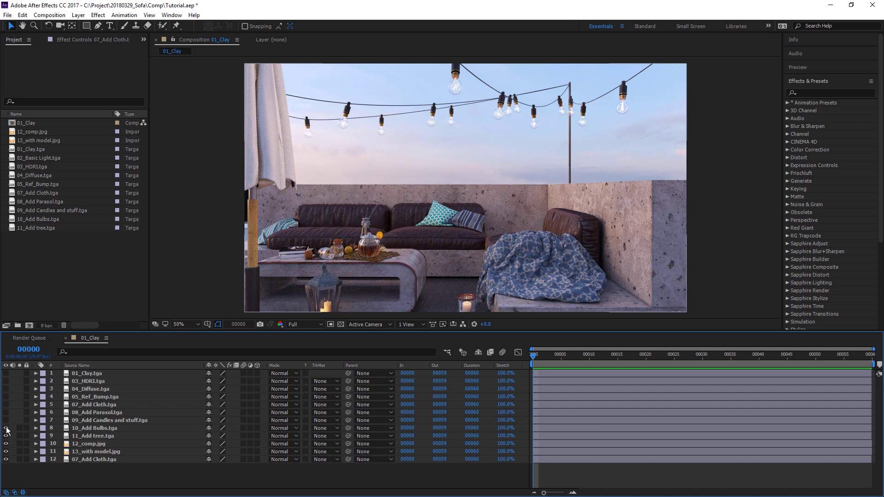
{"action": "left_click", "coordinate": [6, 429]}
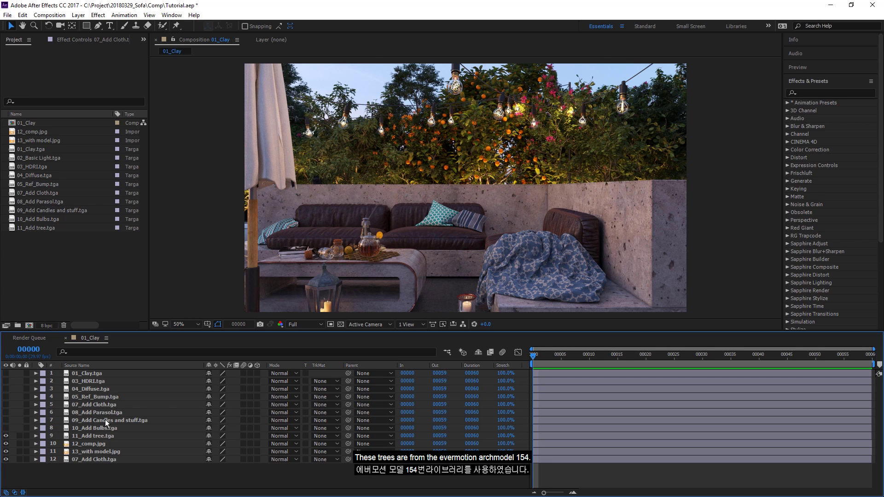
Step: Solo and unsolo the lowest 07_Add Cloth.tga layer, and hide the 11_Add tree.tga and 12_comp.jpg layers
{"action": "left_click", "coordinate": [19, 459]}
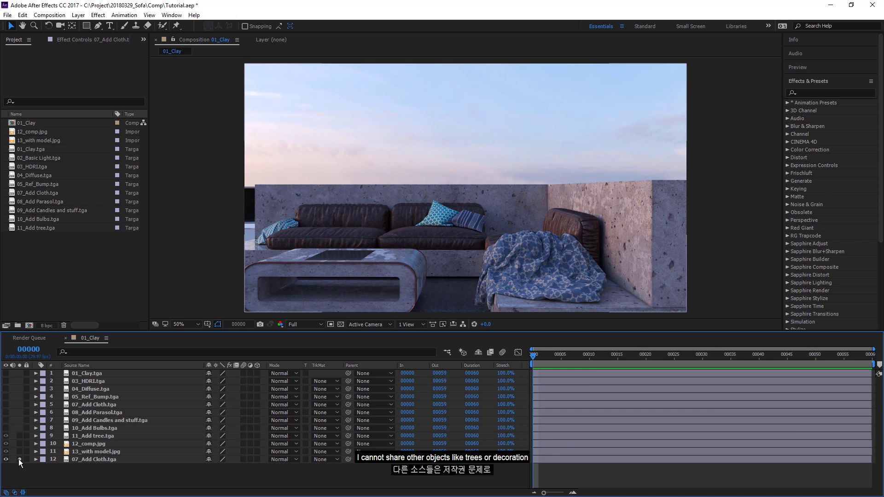
{"action": "left_click", "coordinate": [19, 460]}
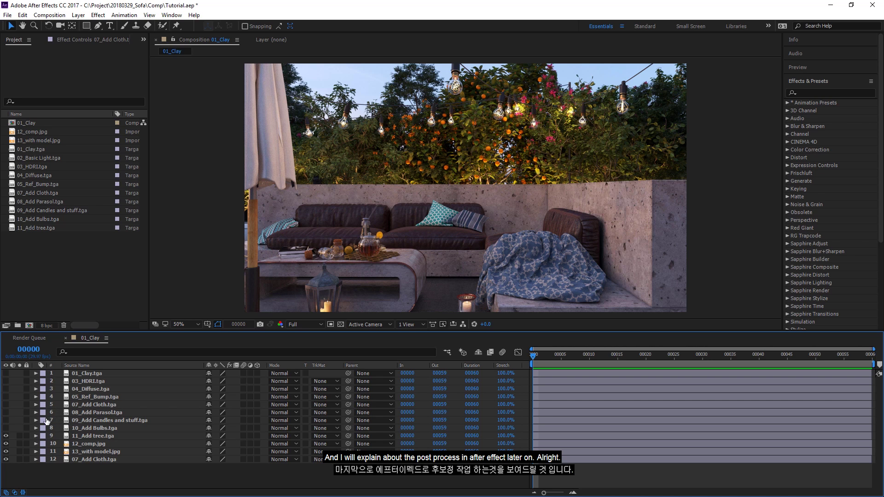
{"action": "left_click", "coordinate": [6, 436]}
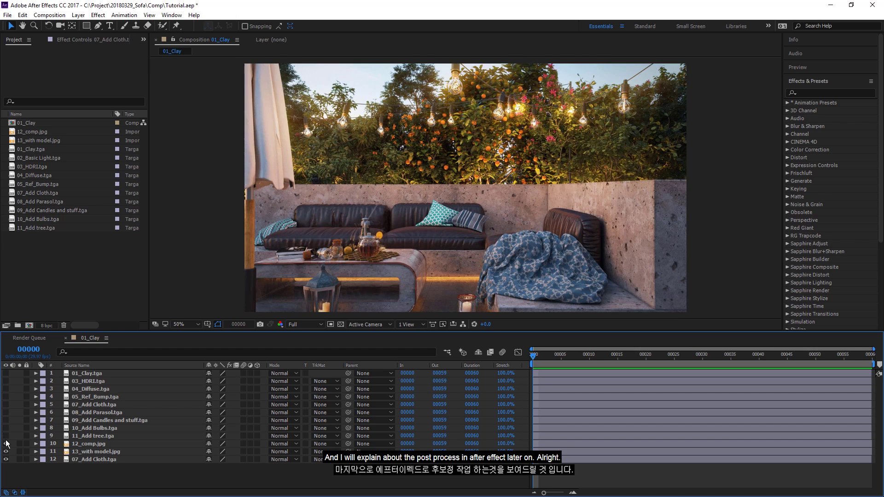
{"action": "left_click", "coordinate": [6, 444]}
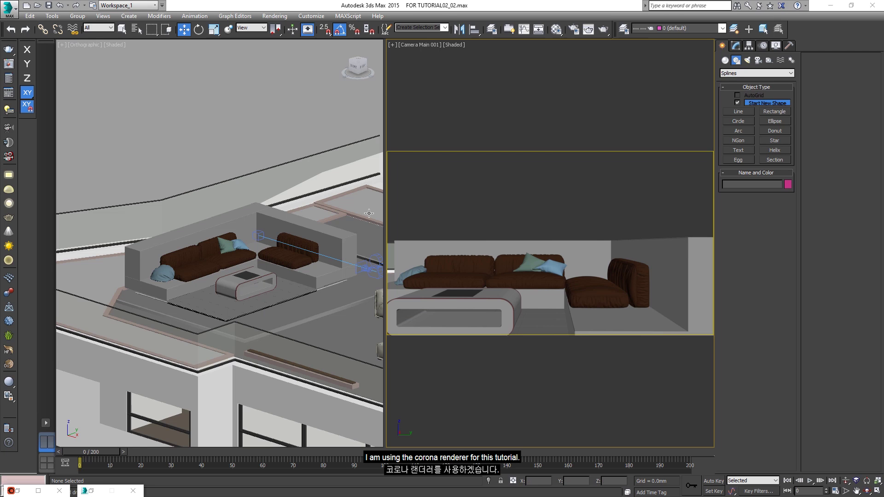
Step: Open the Corona render setup in 3ds Max and choose Path Tracing as the secondary global illumination solver
{"action": "left_click", "coordinate": [275, 16]}
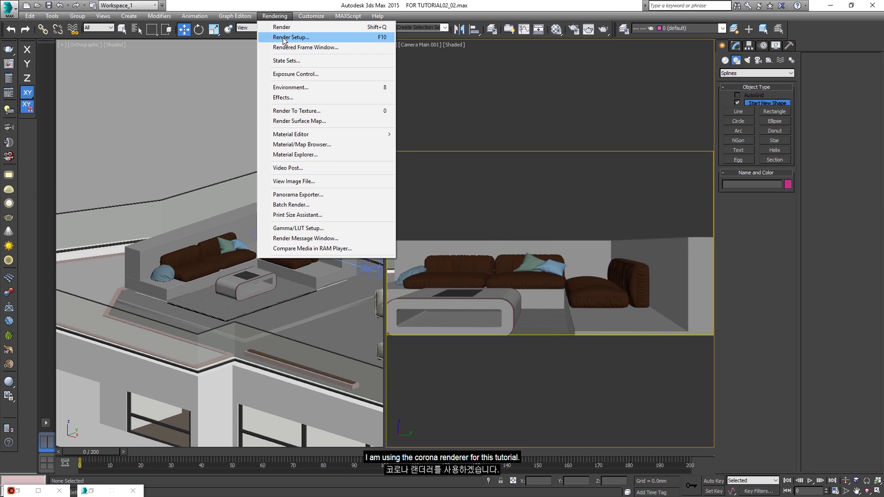
{"action": "left_click", "coordinate": [295, 36]}
{"action": "left_click_drag", "start_coordinate": [188, 92], "coordinate": [389, 88]}
{"action": "left_click", "coordinate": [446, 101]}
{"action": "left_click", "coordinate": [420, 102]}
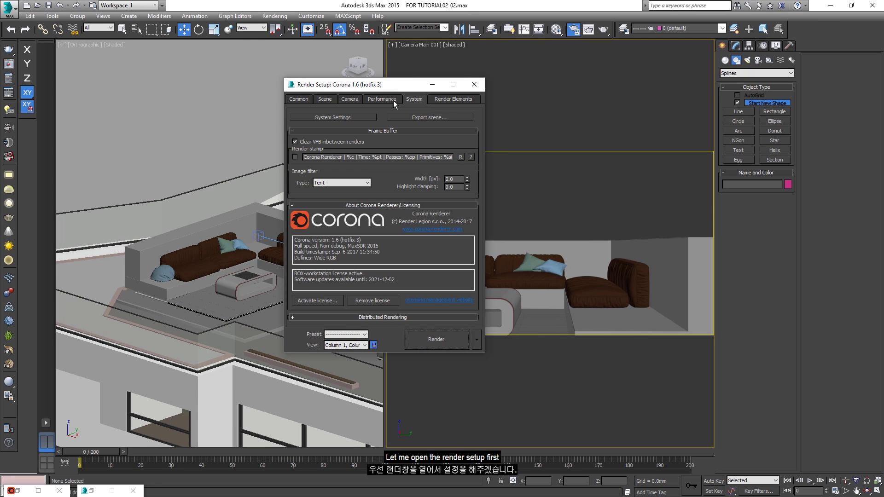
{"action": "left_click", "coordinate": [393, 103]}
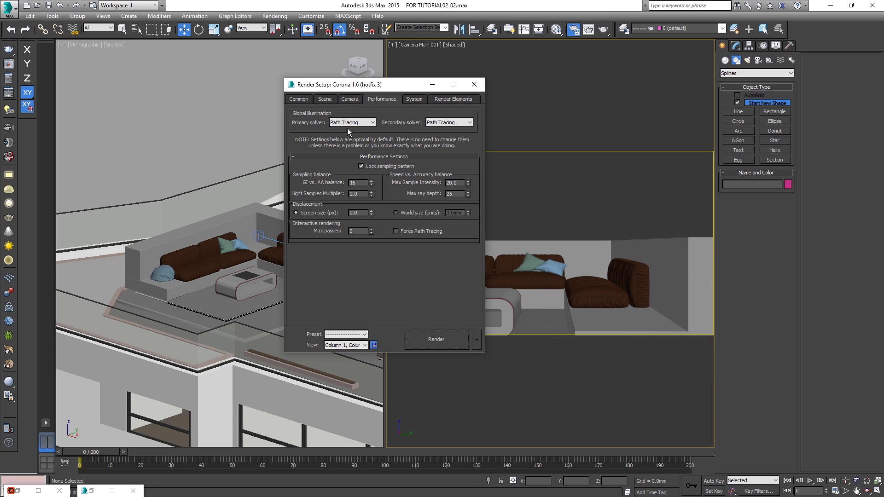
{"action": "left_click", "coordinate": [446, 122]}
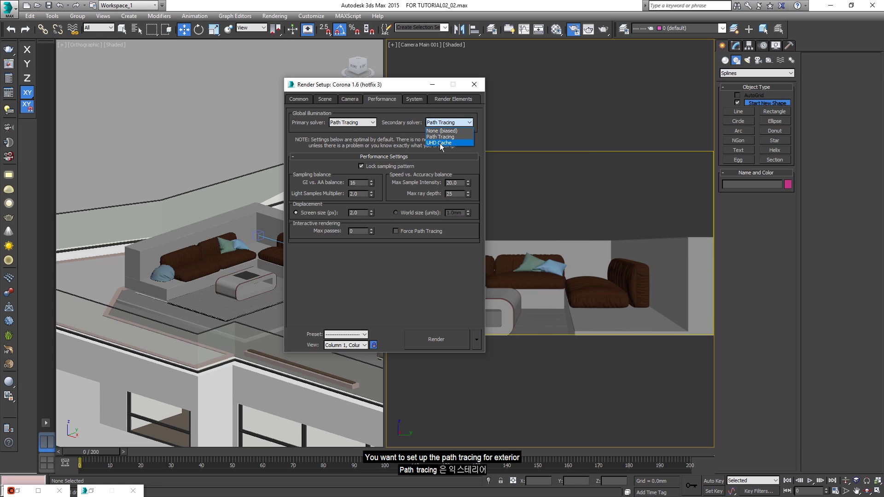
{"action": "left_click", "coordinate": [443, 142]}
{"action": "left_click", "coordinate": [444, 123]}
{"action": "left_click", "coordinate": [438, 143]}
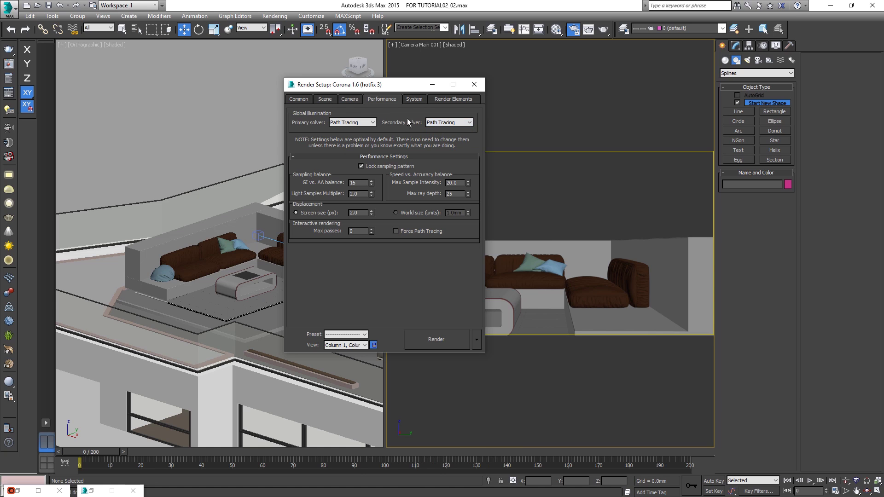
Step: Set Corona's denoise mode to Full denoising with a denoise amount of 0.6
{"action": "left_click", "coordinate": [350, 101]}
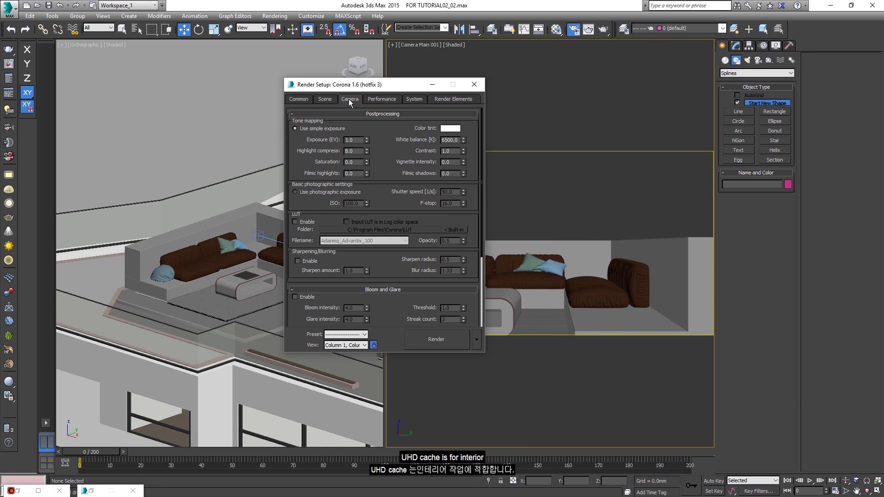
{"action": "left_click", "coordinate": [326, 101]}
{"action": "scroll", "coordinate": [381, 165], "scroll_direction": "down", "scroll_amount": 2}
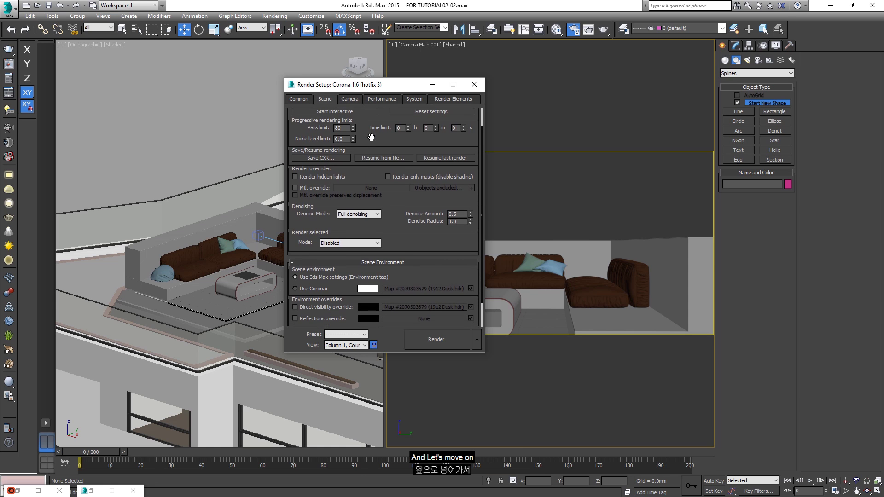
{"action": "left_click", "coordinate": [355, 213]}
{"action": "left_click", "coordinate": [345, 221]}
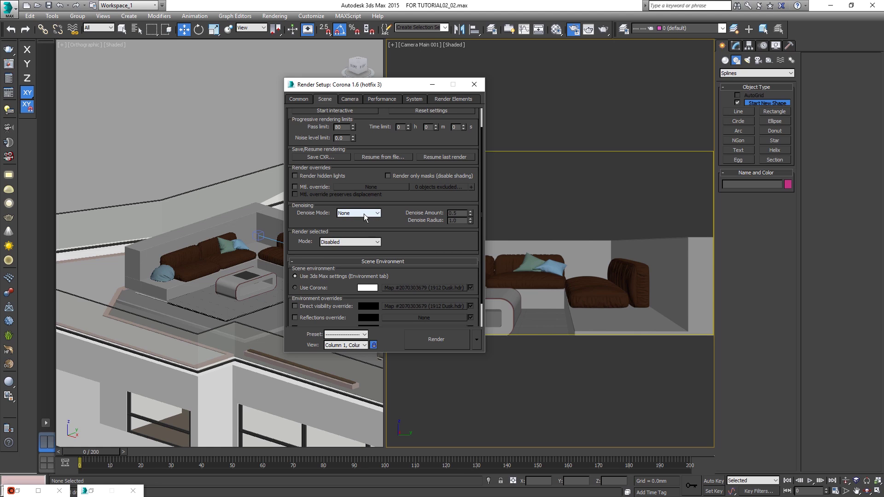
{"action": "left_click", "coordinate": [357, 213]}
{"action": "left_click", "coordinate": [359, 233]}
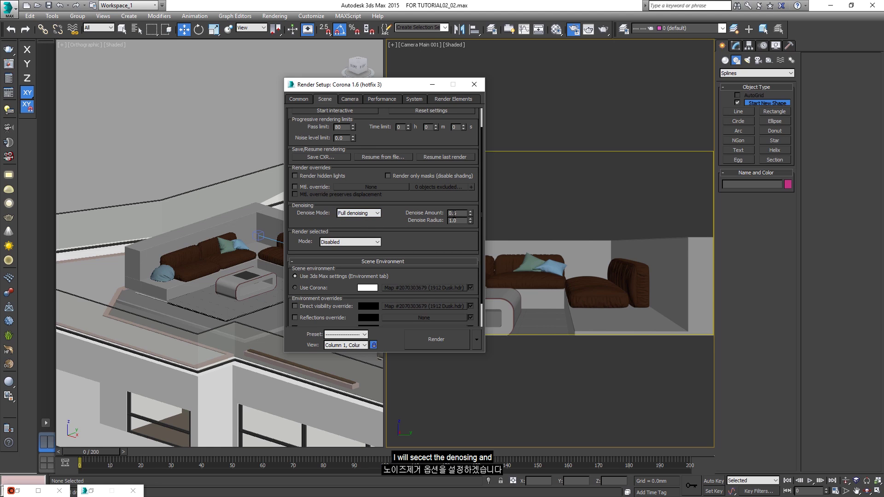
{"action": "type", "text": ".6"}
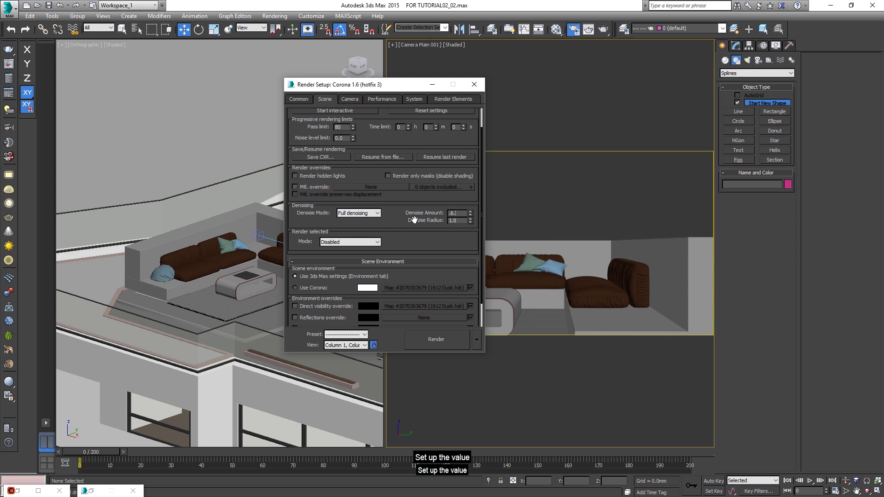
{"action": "left_click_drag", "start_coordinate": [388, 227], "coordinate": [387, 207]}
{"action": "scroll", "coordinate": [387, 207], "scroll_direction": "up", "scroll_amount": 2}
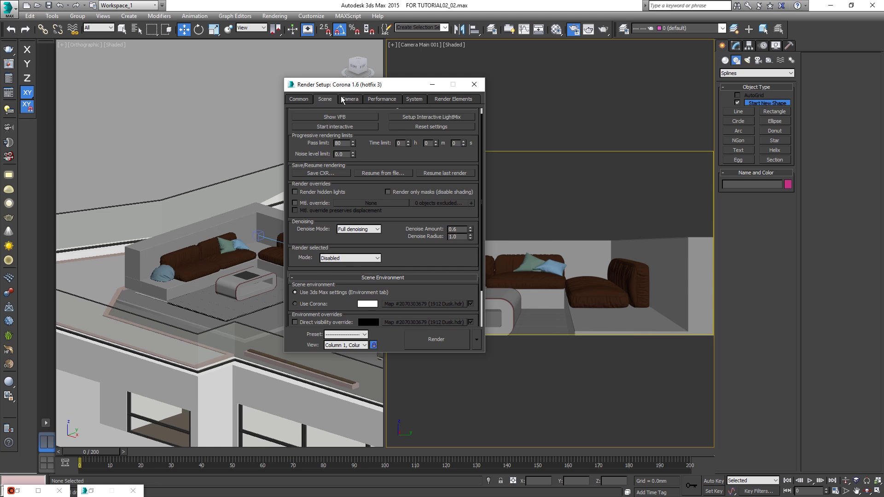
Step: Check the common output parameters in the render setup and close it
{"action": "left_click", "coordinate": [303, 99]}
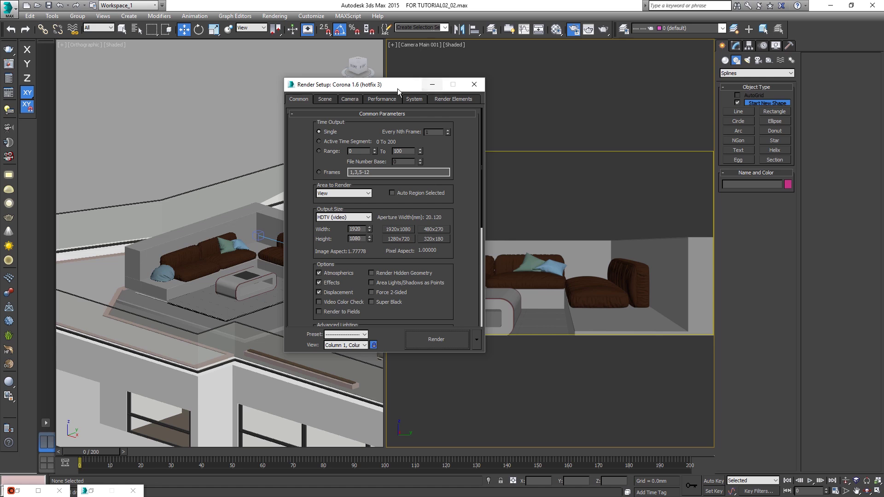
{"action": "left_click_drag", "start_coordinate": [428, 85], "coordinate": [268, 103]}
{"action": "left_click", "coordinate": [315, 103]}
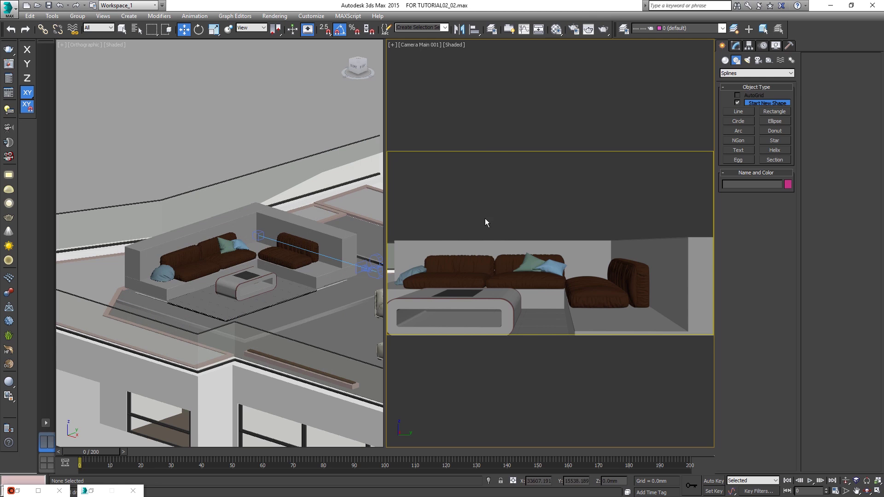
Step: Reopen the render setup and start Corona's interactive rendering of the camera view
{"action": "left_click", "coordinate": [275, 15]}
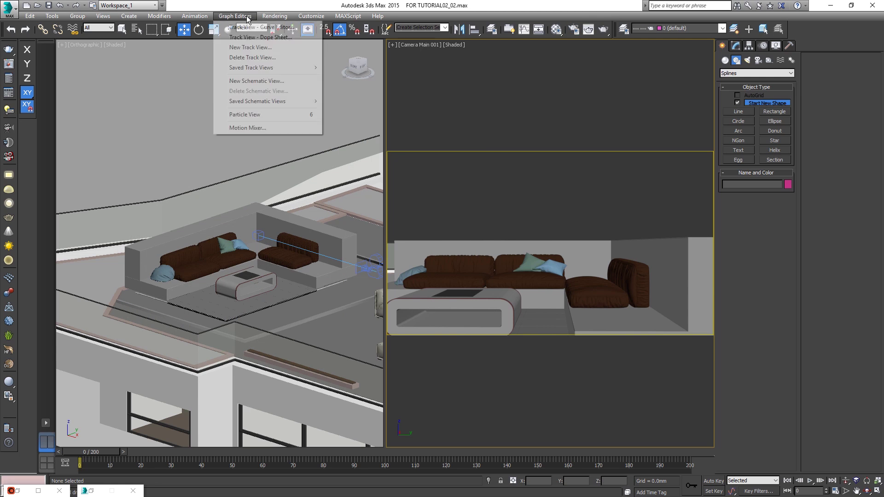
{"action": "left_click", "coordinate": [290, 37]}
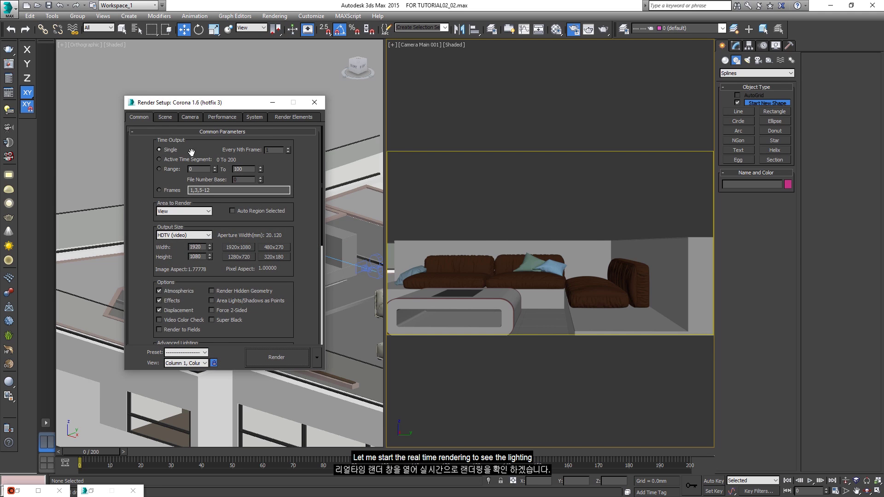
{"action": "left_click", "coordinate": [165, 117]}
{"action": "left_click", "coordinate": [186, 153]}
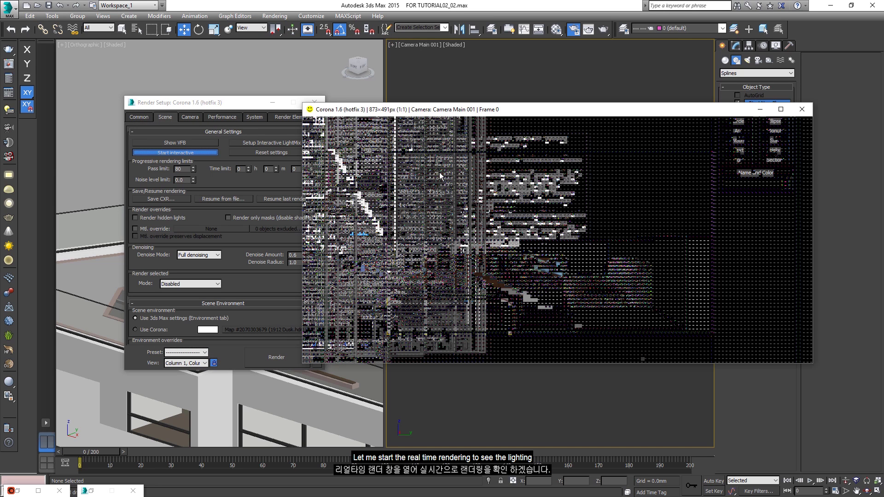
Step: Open the environment settings and set the background colour to a neutral grey with value 50 as temporary lighting
{"action": "left_click", "coordinate": [275, 16]}
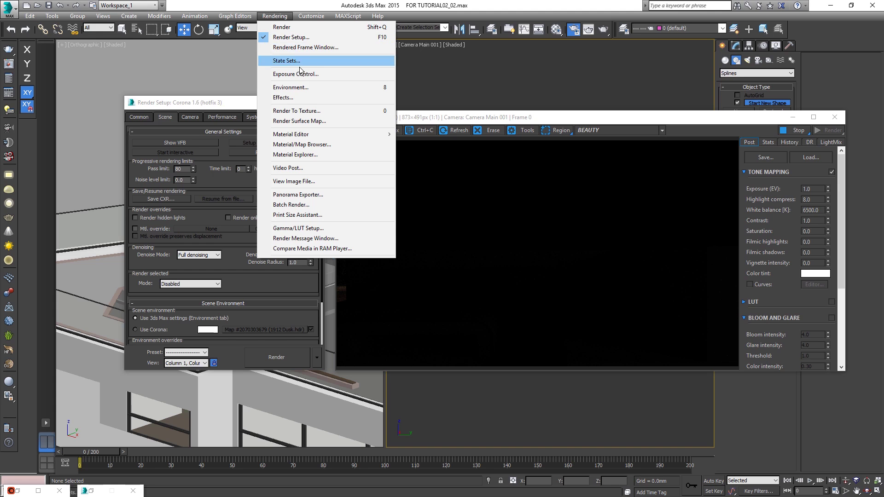
{"action": "left_click", "coordinate": [325, 88]}
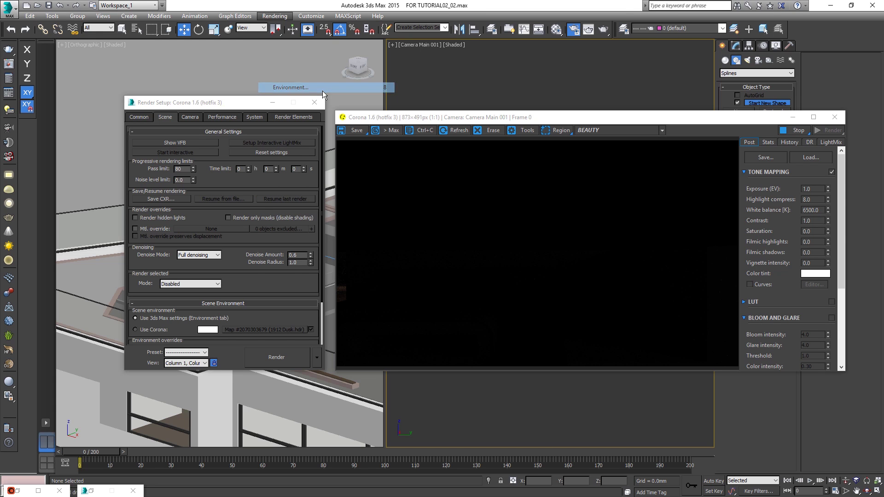
{"action": "left_click", "coordinate": [126, 130]}
{"action": "left_click_drag", "start_coordinate": [269, 70], "coordinate": [270, 76]}
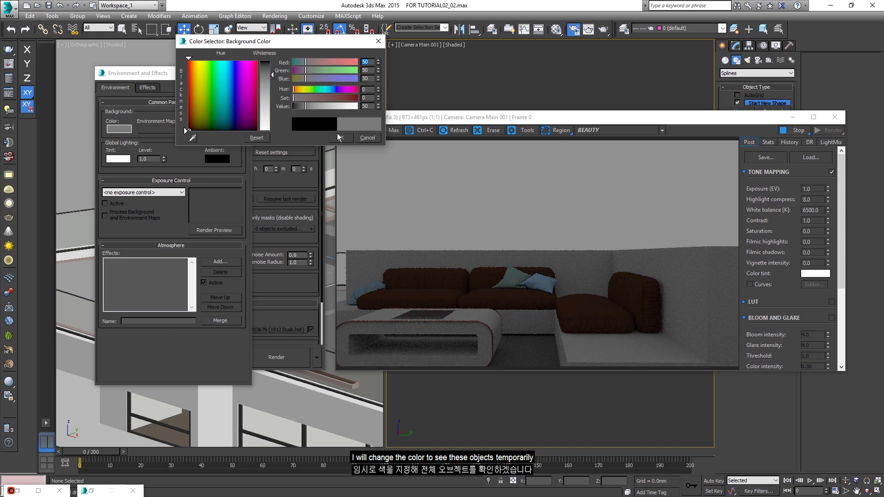
{"action": "left_click", "coordinate": [337, 138]}
{"action": "left_click_drag", "start_coordinate": [401, 119], "coordinate": [391, 111]}
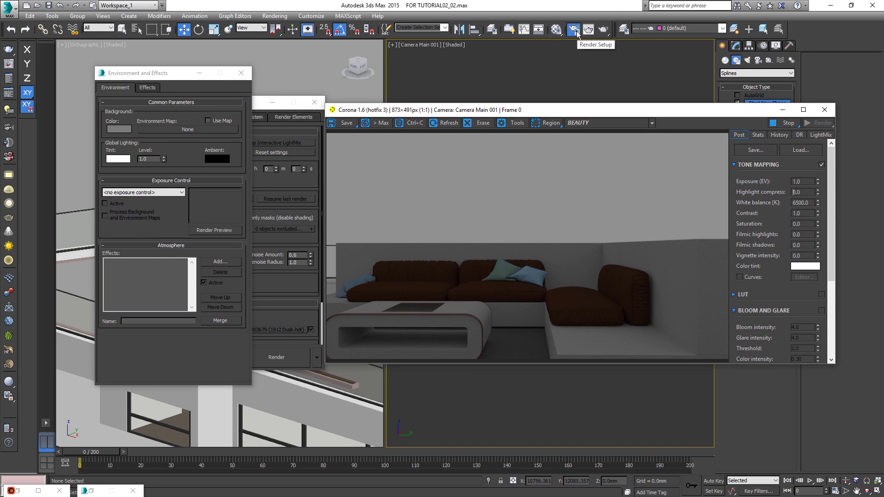
Step: Open the Material Editor and place it beside the environment settings
{"action": "left_click", "coordinate": [557, 31]}
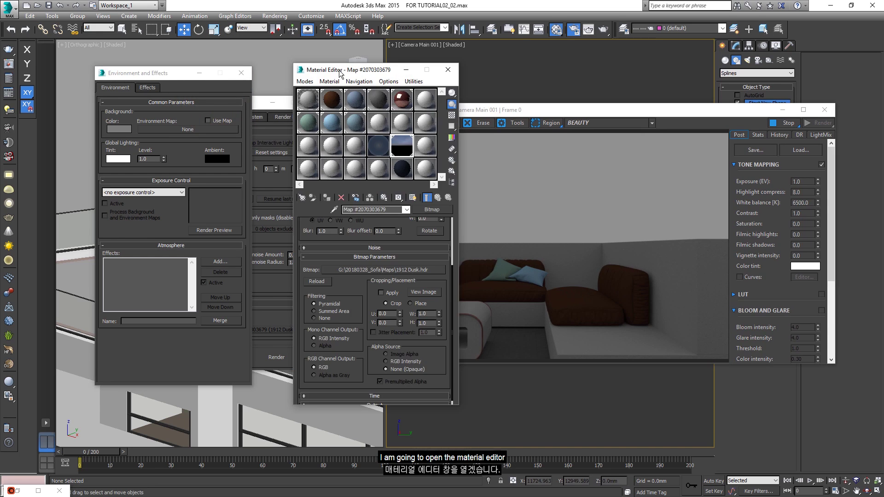
{"action": "left_click_drag", "start_coordinate": [342, 74], "coordinate": [318, 76]}
Step: Switch the Material Editor to Slate mode, look over the node graph, and return to Compact mode
{"action": "left_click", "coordinate": [282, 83]}
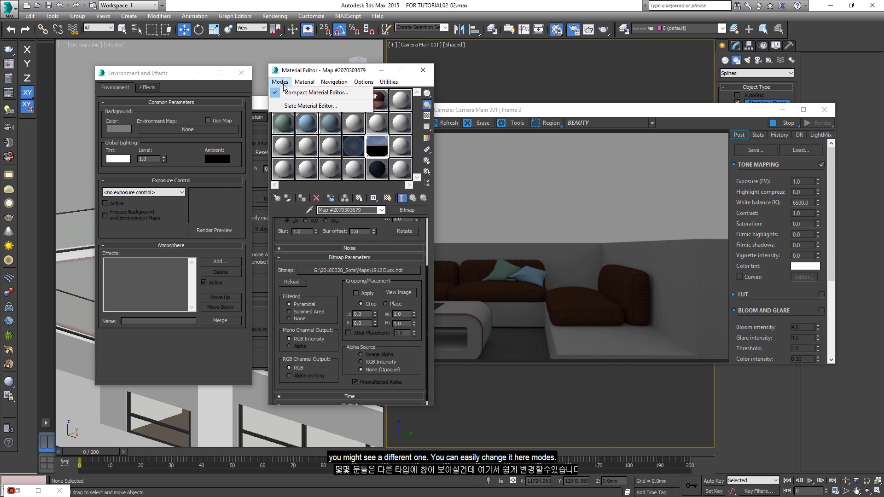
{"action": "left_click", "coordinate": [290, 107]}
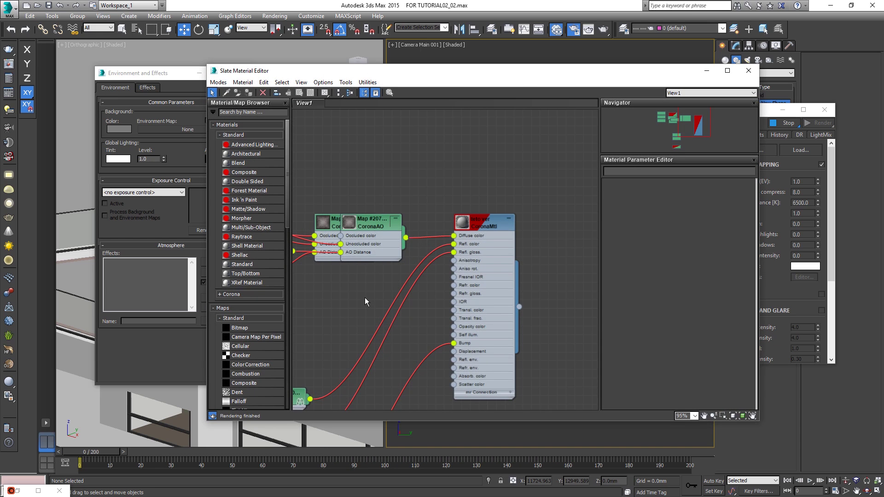
{"action": "middle_click_drag", "start_coordinate": [367, 296], "coordinate": [434, 245]}
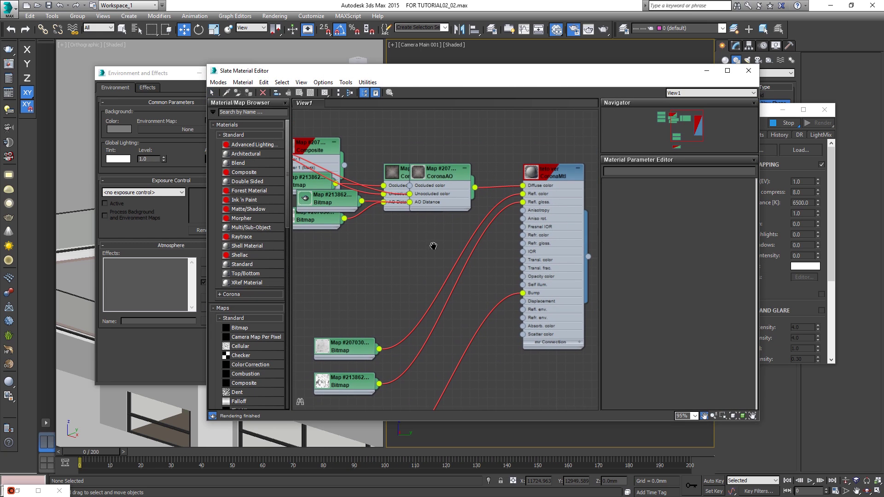
{"action": "left_click", "coordinate": [218, 82]}
{"action": "left_click", "coordinate": [223, 93]}
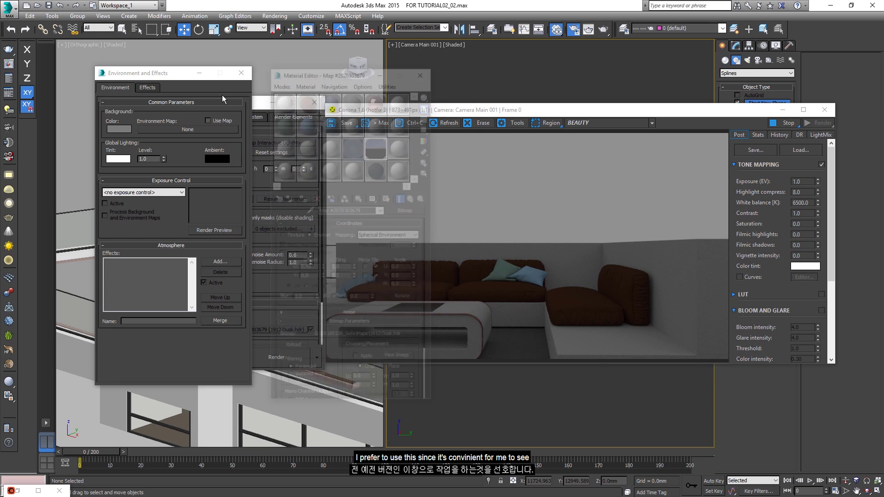
{"action": "left_click_drag", "start_coordinate": [297, 74], "coordinate": [317, 92]}
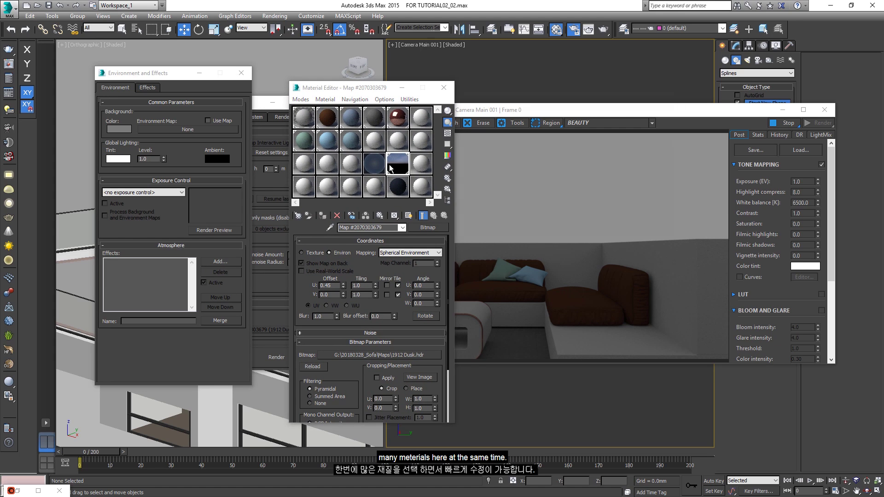
Step: Preview the image of the 1912 Dusk.hdr bitmap map and close the preview
{"action": "left_click", "coordinate": [419, 378]}
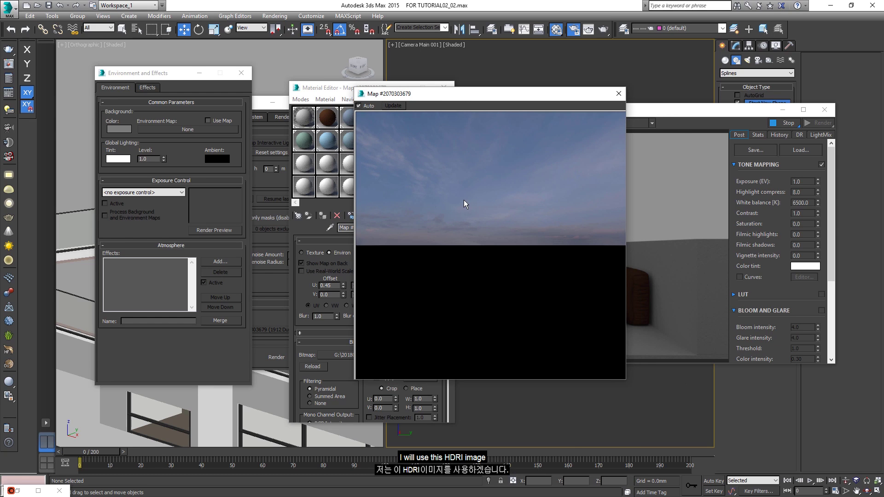
{"action": "left_click", "coordinate": [618, 93]}
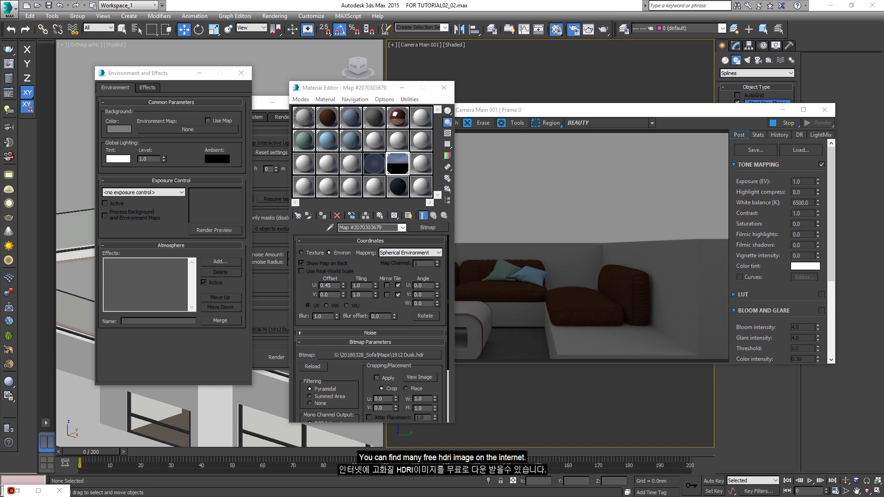
{"action": "key", "text": "alt+Tab"}
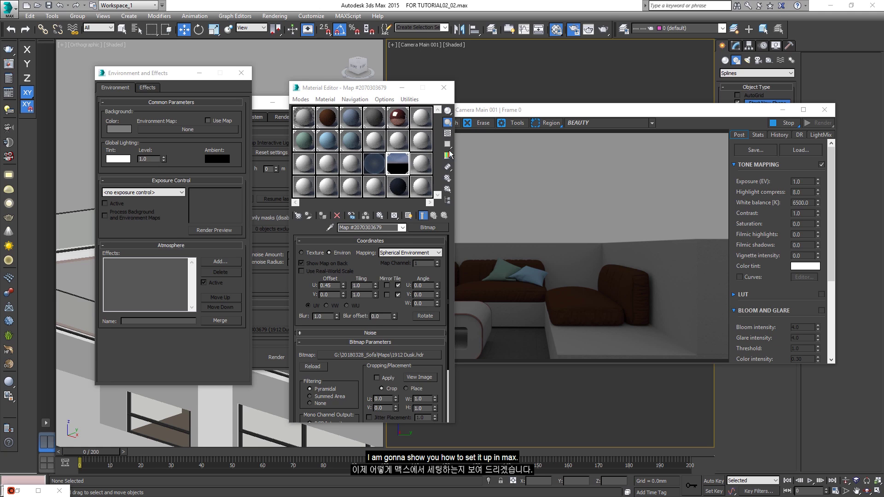
Step: Assign the 1912 Dusk.hdr map from the Material Editor to the environment map as an instance
{"action": "left_click_drag", "start_coordinate": [348, 92], "coordinate": [434, 91]}
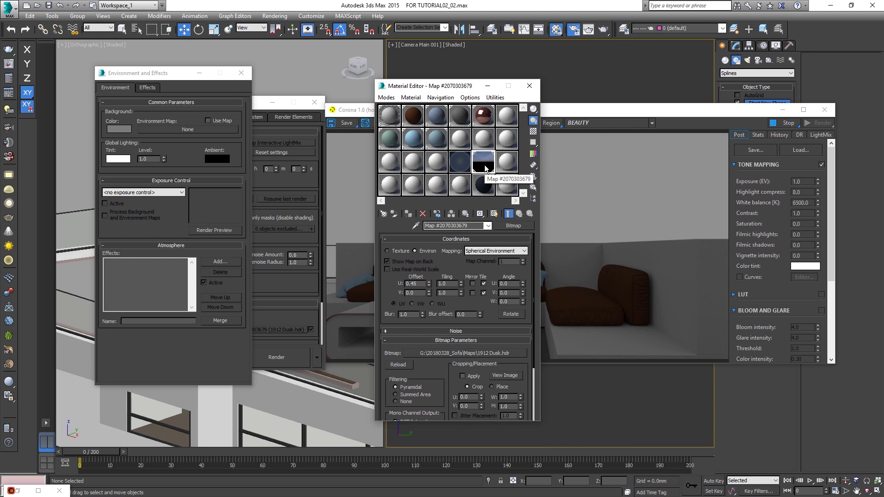
{"action": "left_click_drag", "start_coordinate": [486, 169], "coordinate": [244, 128]}
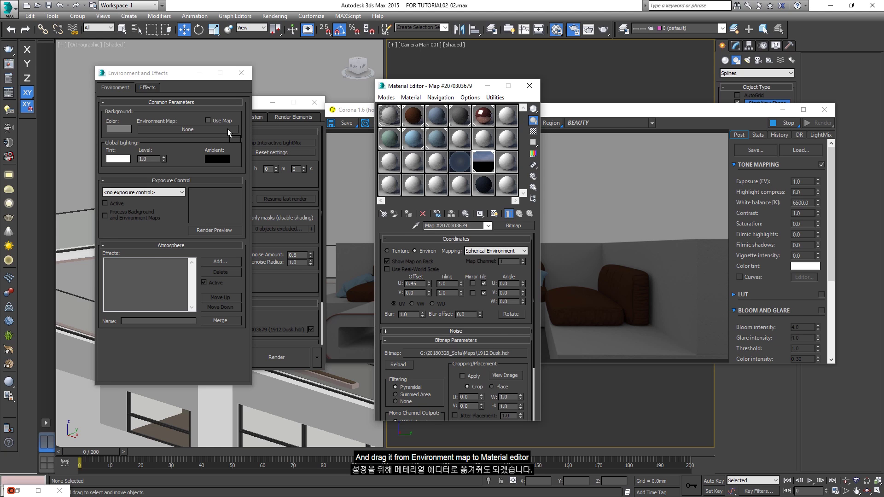
{"action": "left_click_drag", "start_coordinate": [216, 130], "coordinate": [207, 129]}
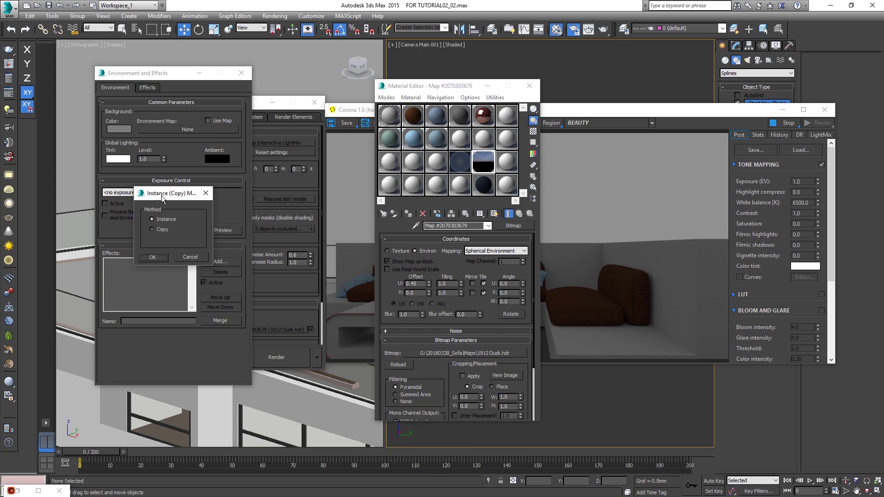
{"action": "left_click", "coordinate": [153, 258]}
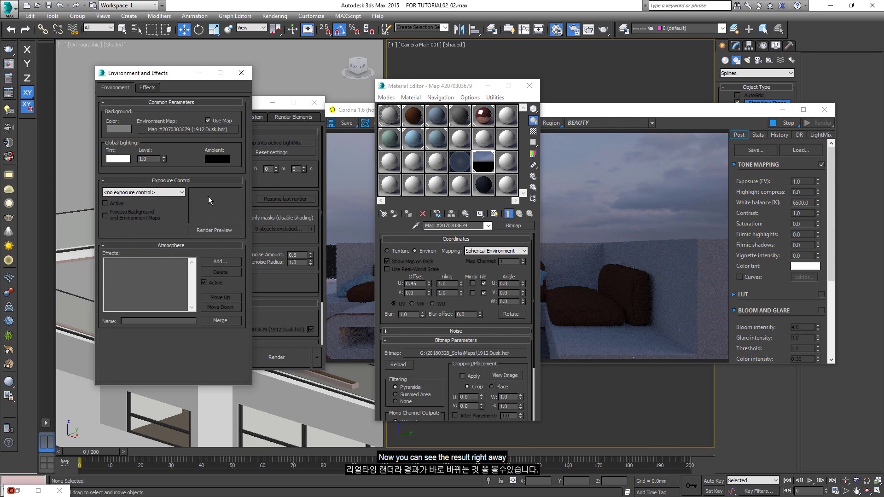
Step: Set the HDR map's output amount to 1.0 and check the brightness in the interactive render
{"action": "left_click_drag", "start_coordinate": [439, 91], "coordinate": [227, 79]}
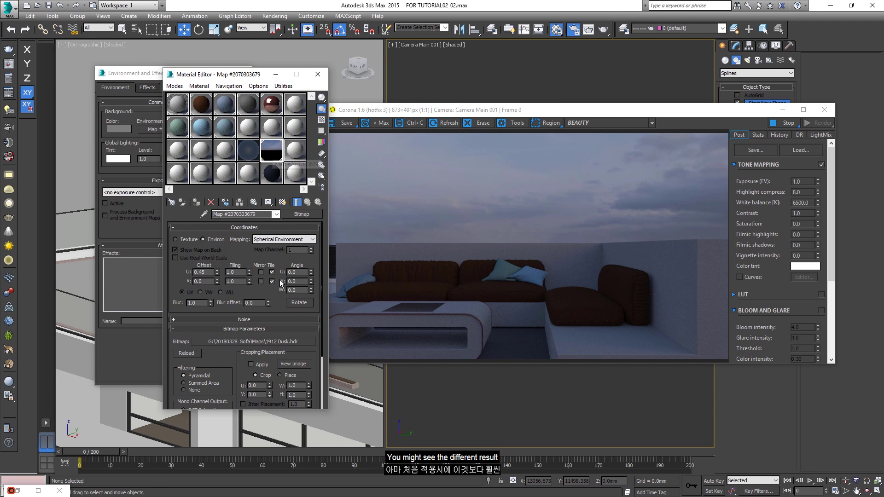
{"action": "scroll", "coordinate": [282, 305], "scroll_direction": "down", "scroll_amount": 3}
{"action": "left_click", "coordinate": [270, 405]}
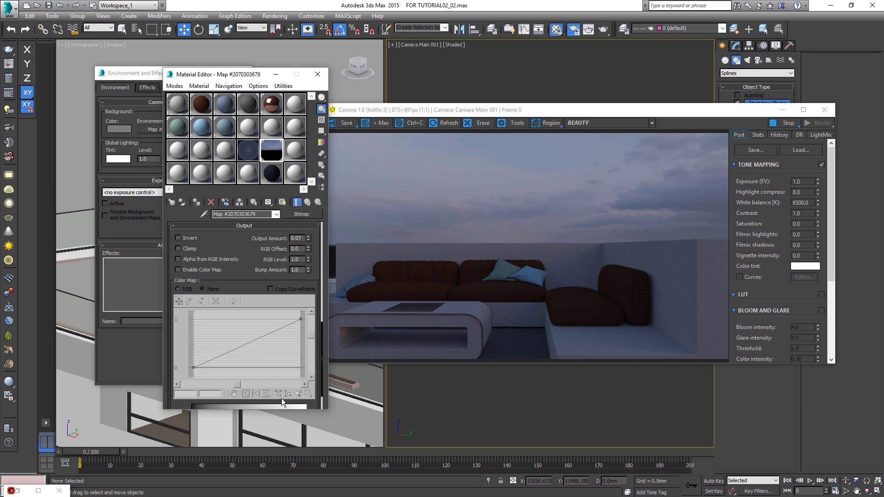
{"action": "type", "text": "1"}
{"action": "key", "text": "Return"}
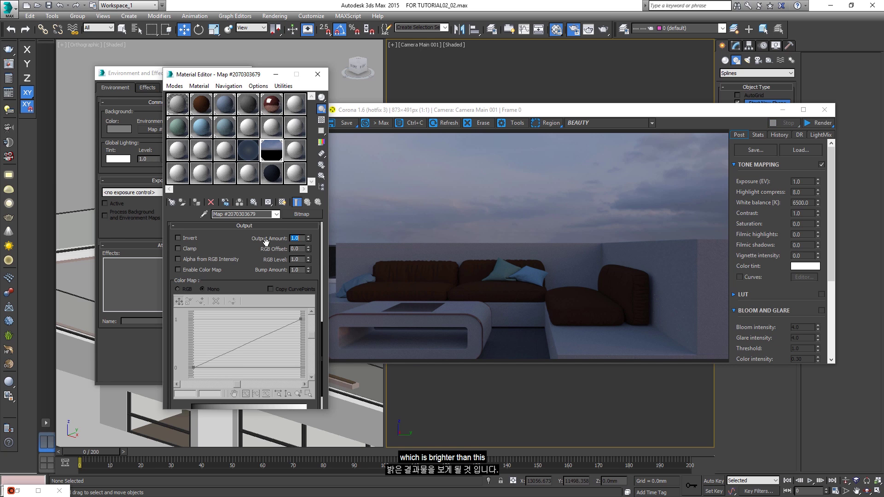
{"action": "left_click_drag", "start_coordinate": [560, 113], "coordinate": [545, 115]}
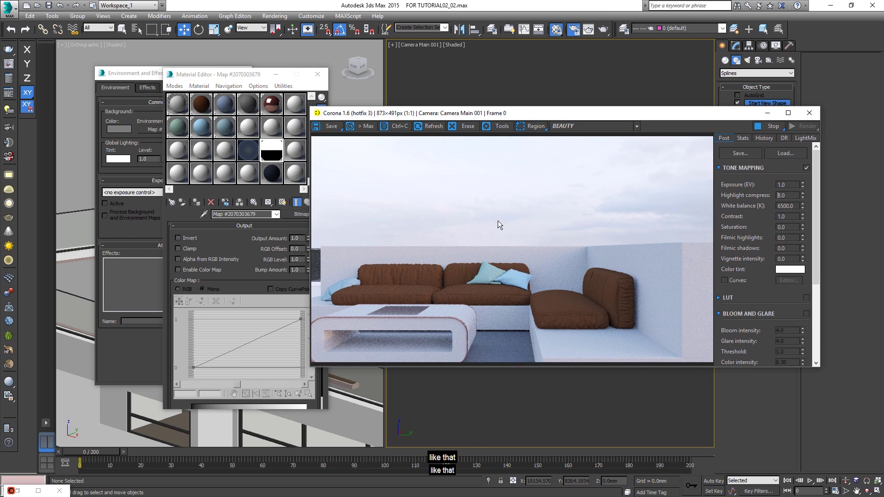
{"action": "left_click_drag", "start_coordinate": [480, 113], "coordinate": [524, 116]}
Step: Lower the HDR map's output amount by trying smaller values, ending at 0.06, while comparing the interactive render
{"action": "double_click", "coordinate": [295, 238]}
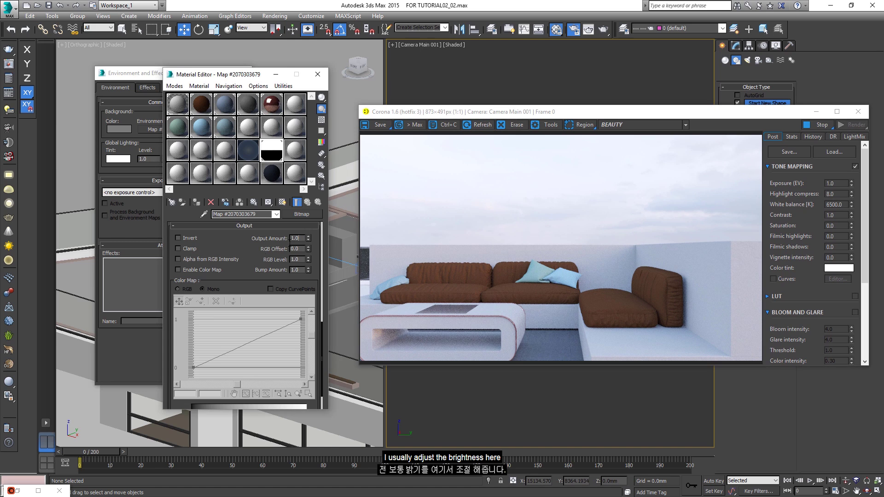
{"action": "type", "text": ".07"}
{"action": "key", "text": "Return"}
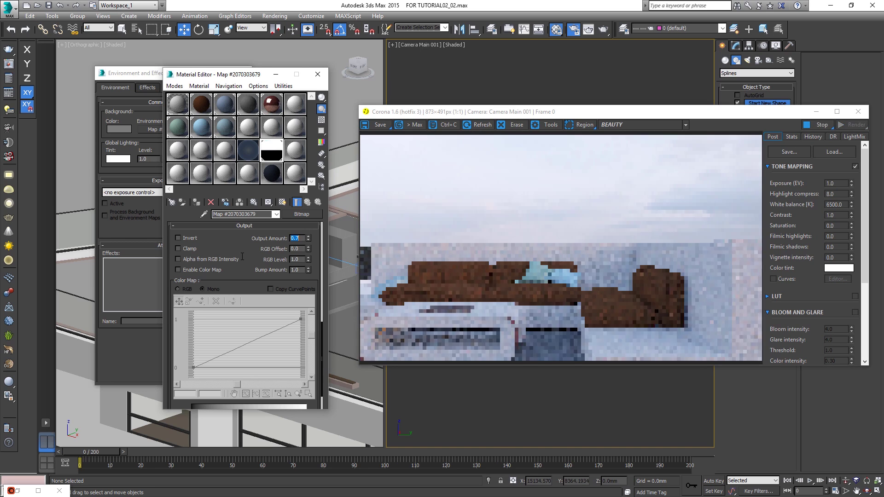
{"action": "type", "text": ".05"}
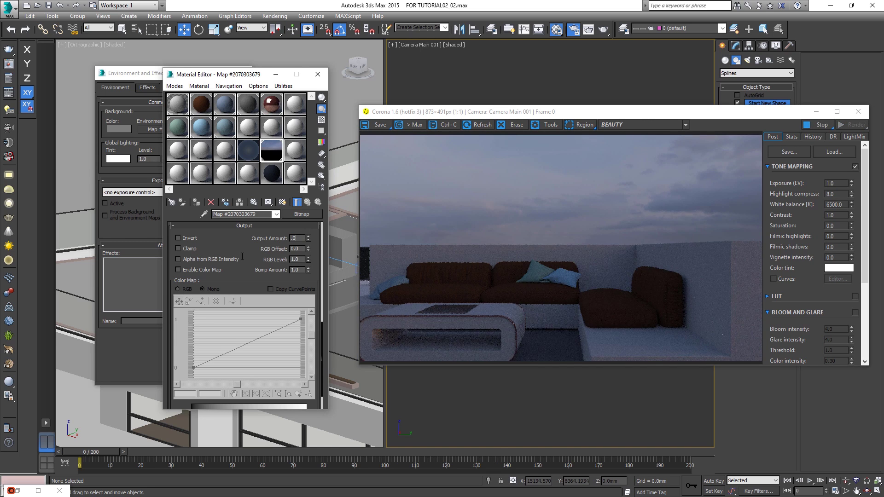
{"action": "key", "text": "Return"}
{"action": "type", "text": ".06"}
{"action": "key", "text": "Return"}
{"action": "left_click_drag", "start_coordinate": [508, 115], "coordinate": [504, 123]}
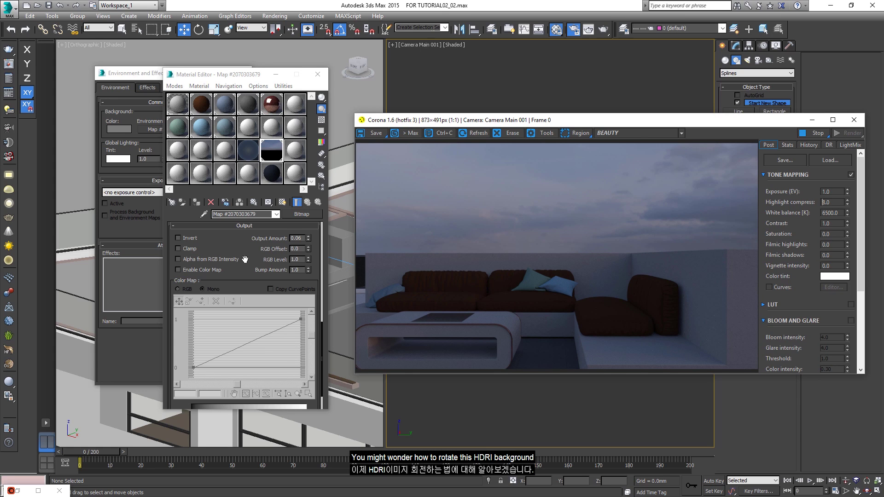
Step: Try rotating the HDR background with a U offset of 0.1, and set the offset back to 0.45
{"action": "left_click_drag", "start_coordinate": [245, 259], "coordinate": [284, 424]}
{"action": "scroll", "coordinate": [232, 328], "scroll_direction": "up", "scroll_amount": 5}
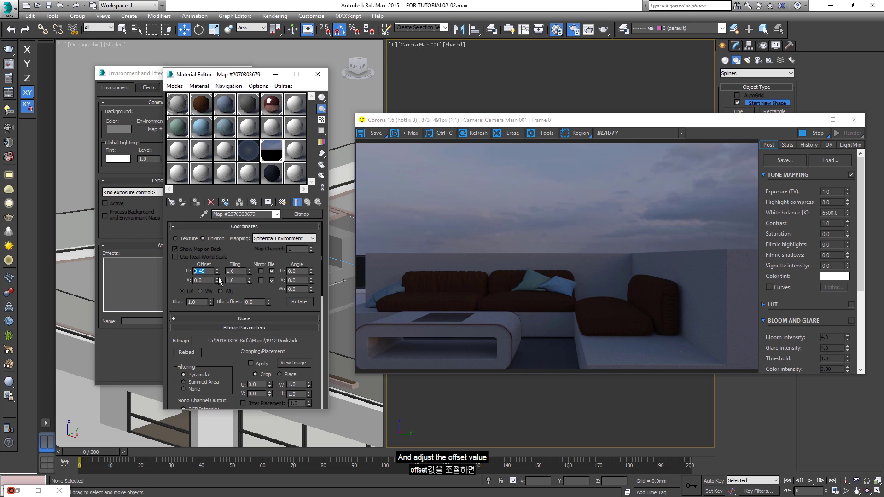
{"action": "type", "text": "0.1"}
{"action": "key", "text": "Return"}
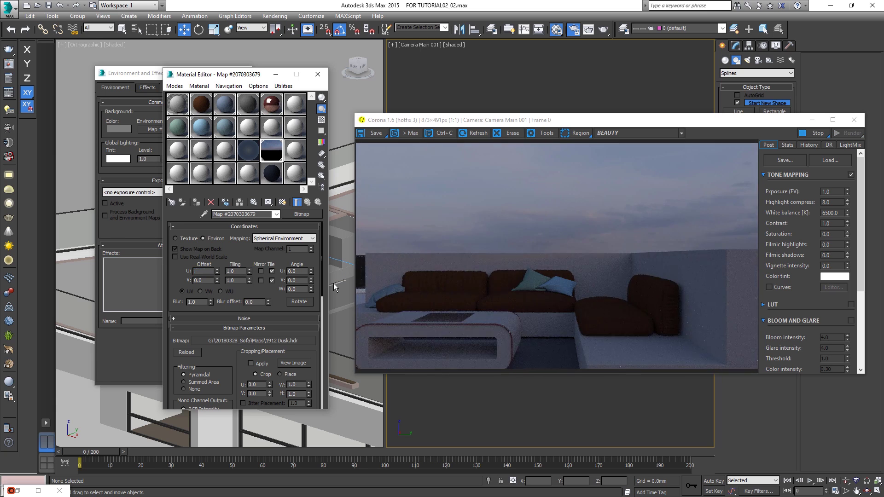
{"action": "type", "text": "0.45"}
{"action": "key", "text": "Return"}
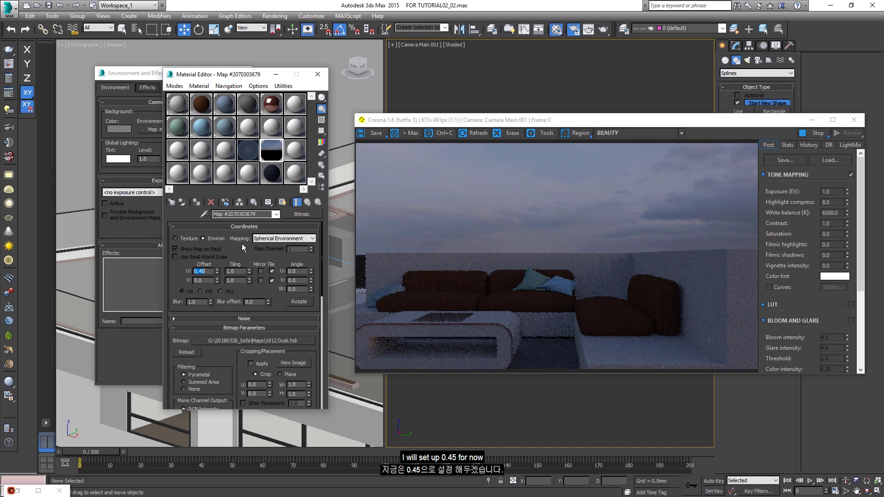
Step: Bring the render setup to the front and arrange it beside the interactive render window
{"action": "left_click_drag", "start_coordinate": [562, 121], "coordinate": [294, 146]}
{"action": "left_click", "coordinate": [274, 16]}
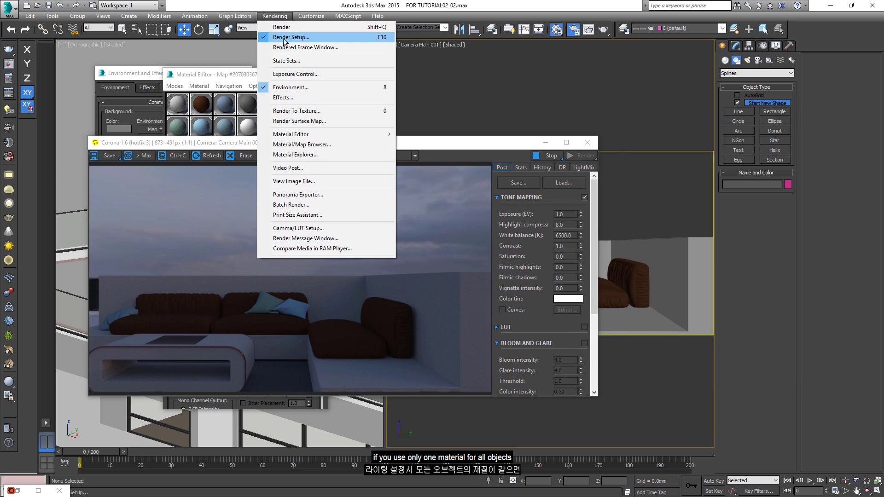
{"action": "left_click", "coordinate": [286, 37]}
{"action": "left_click", "coordinate": [283, 17]}
{"action": "left_click", "coordinate": [286, 37]}
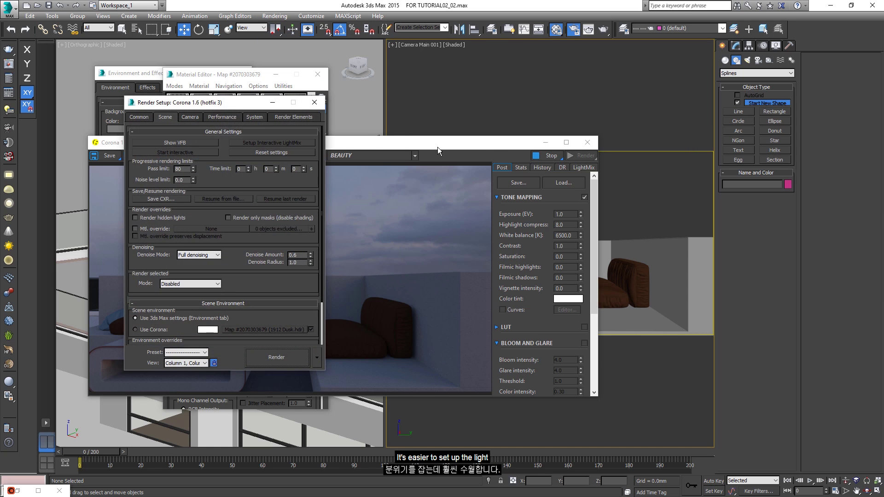
{"action": "left_click_drag", "start_coordinate": [205, 107], "coordinate": [720, 92]}
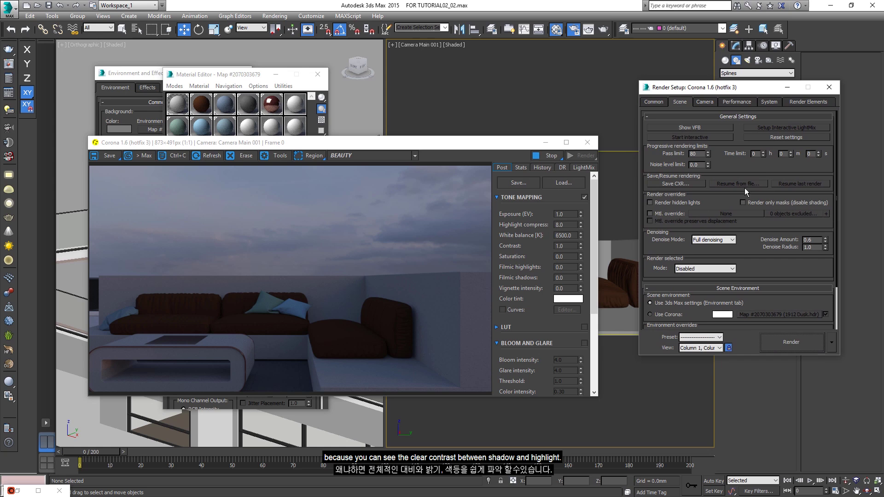
Step: Turn the unused 19 - Default material slot into a Corona material for a simple clay look
{"action": "left_click_drag", "start_coordinate": [216, 74], "coordinate": [214, 70]}
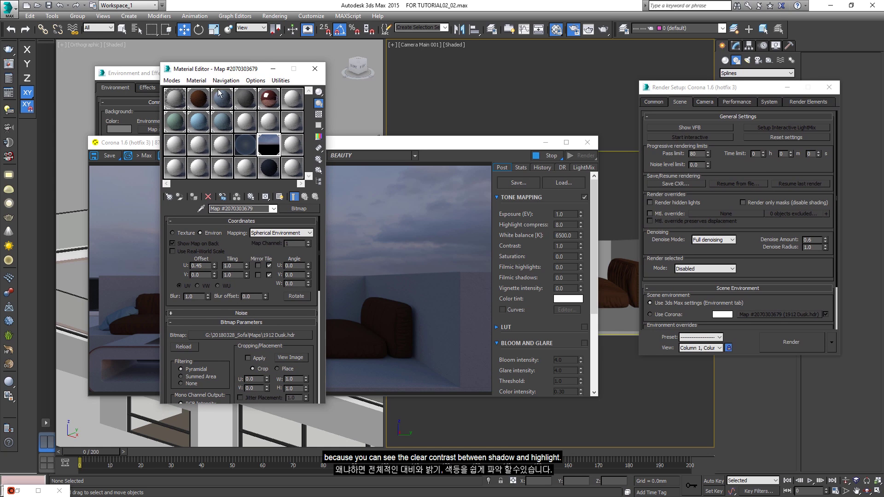
{"action": "left_click", "coordinate": [177, 170]}
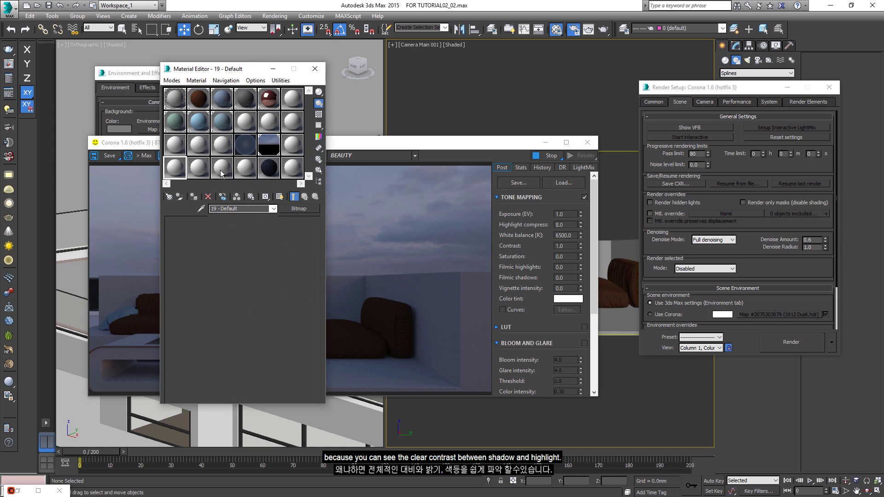
{"action": "left_click", "coordinate": [303, 209]}
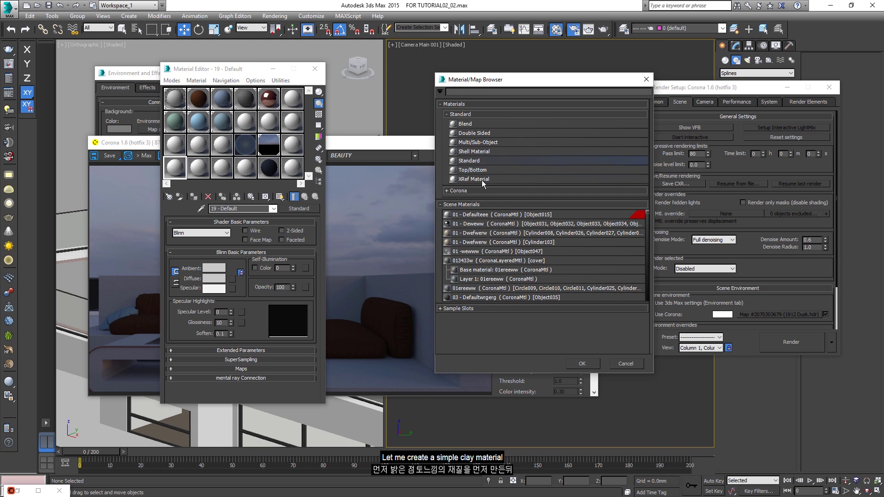
{"action": "left_click", "coordinate": [473, 191]}
{"action": "double_click", "coordinate": [480, 219]}
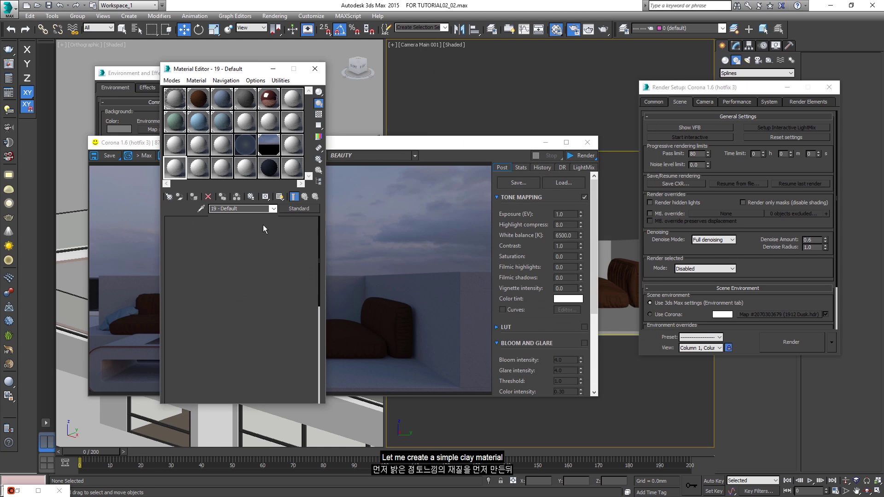
Step: Accept the clay material's grey diffuse color, enable the render's material override, and assign 19 - Default to it as an instance
{"action": "left_click", "coordinate": [278, 235]}
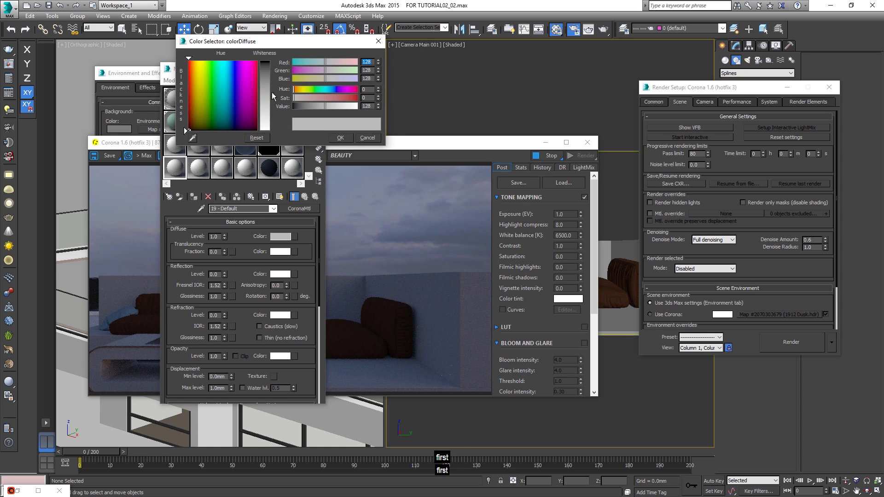
{"action": "left_click", "coordinate": [335, 134]}
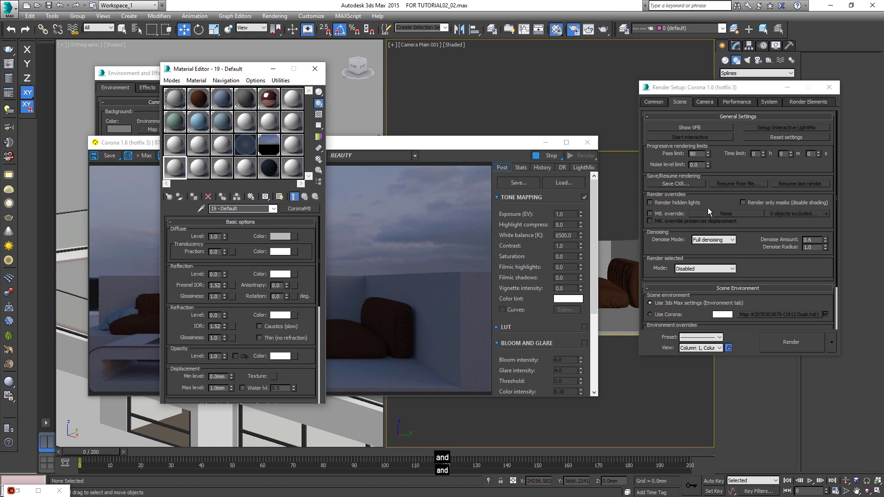
{"action": "left_click", "coordinate": [668, 214]}
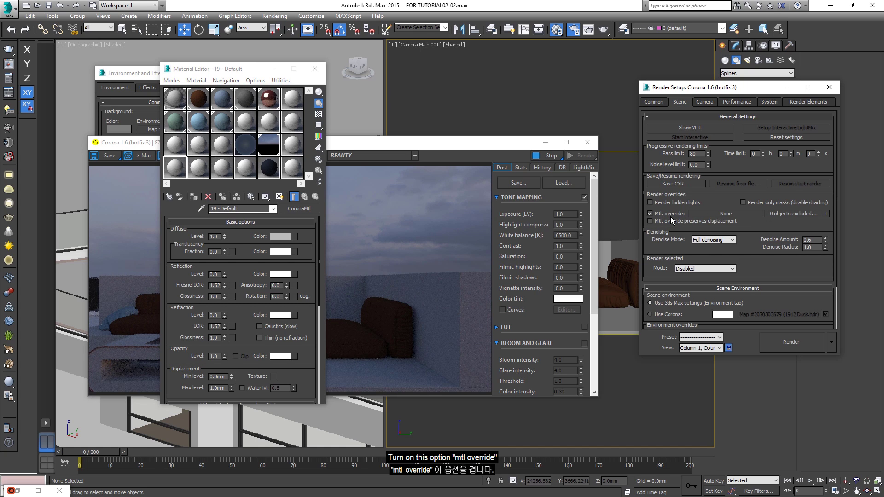
{"action": "left_click_drag", "start_coordinate": [181, 174], "coordinate": [706, 211]}
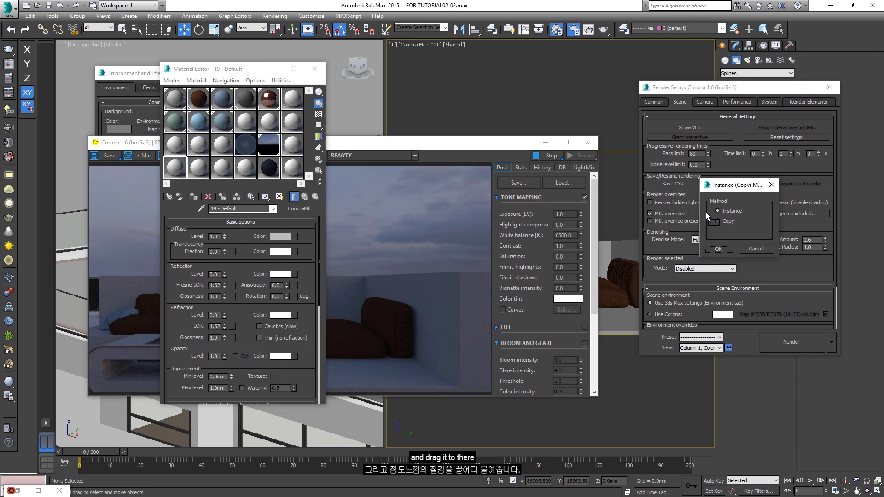
{"action": "left_click", "coordinate": [719, 250]}
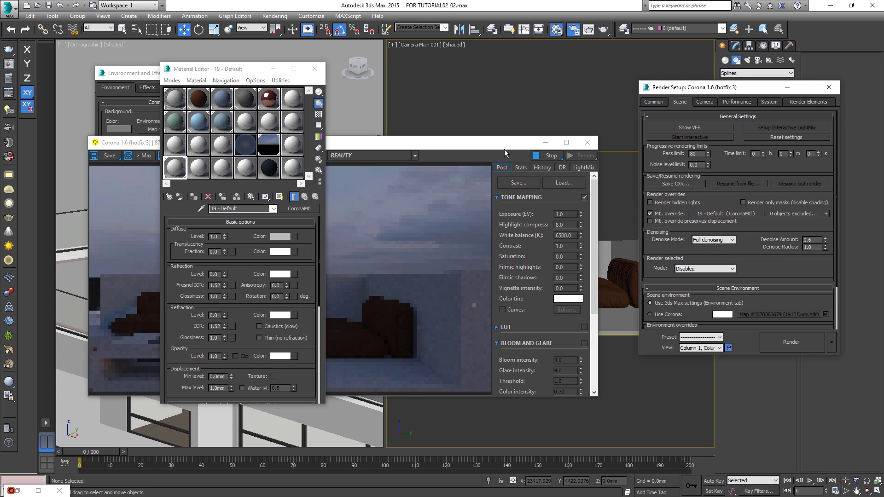
Step: Exclude the sofa's cushions from the material override so they keep their own materials in the interactive render
{"action": "left_click", "coordinate": [482, 144]}
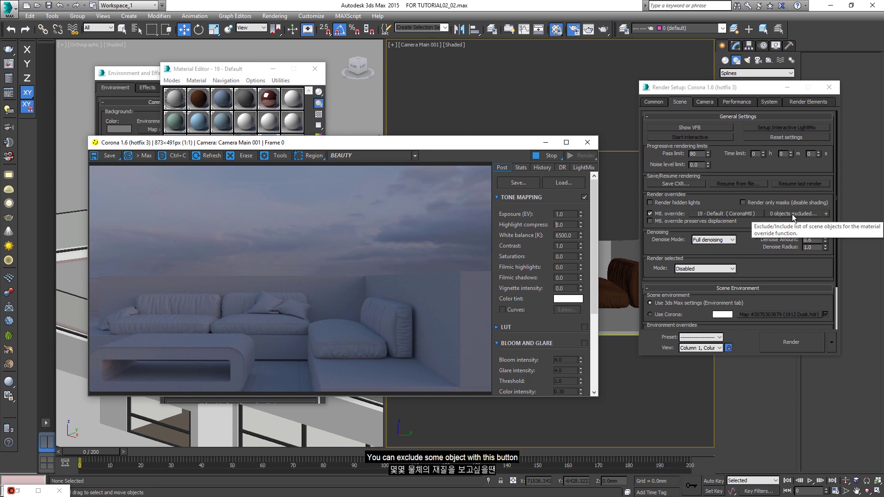
{"action": "left_click_drag", "start_coordinate": [451, 142], "coordinate": [345, 144]}
{"action": "left_click", "coordinate": [826, 214]}
{"action": "left_click", "coordinate": [549, 266]}
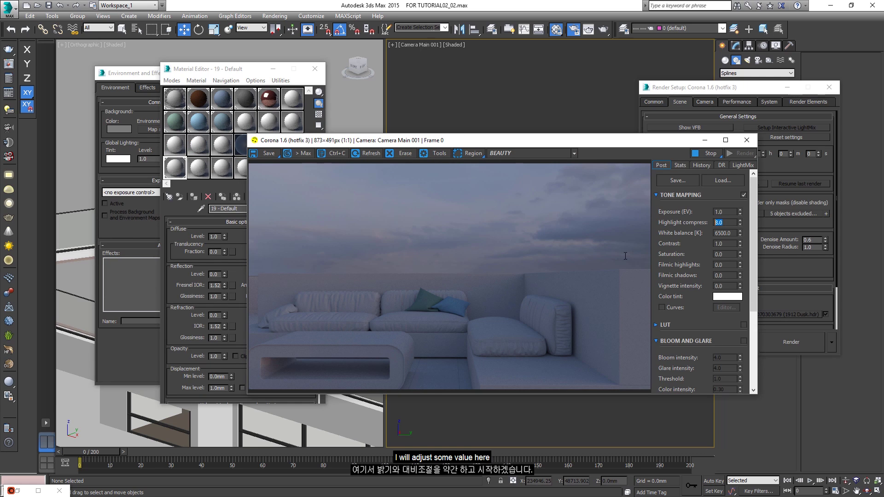
Step: Adjust the render's tone mapping by setting highlight compression to 0.8 and contrast to 2.0
{"action": "key", "text": "Return"}
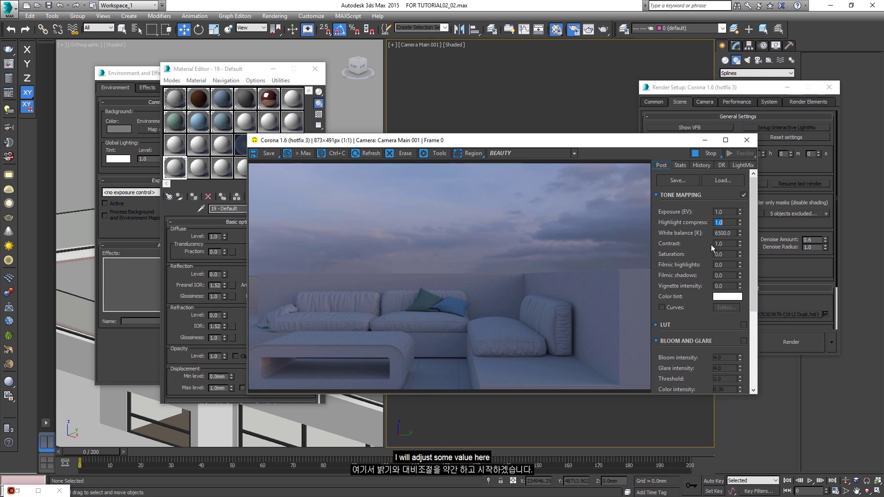
{"action": "double_click", "coordinate": [727, 244]}
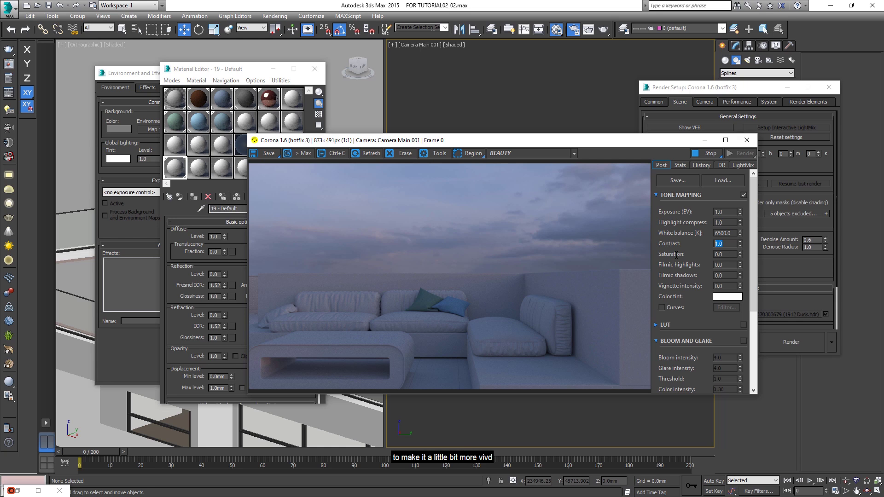
{"action": "double_click", "coordinate": [726, 222]}
{"action": "type", "text": "0.8"}
{"action": "key", "text": "Return"}
Step: Turn off the material override and move the interactive render window clear of the material editor
{"action": "left_click_drag", "start_coordinate": [507, 141], "coordinate": [399, 156]}
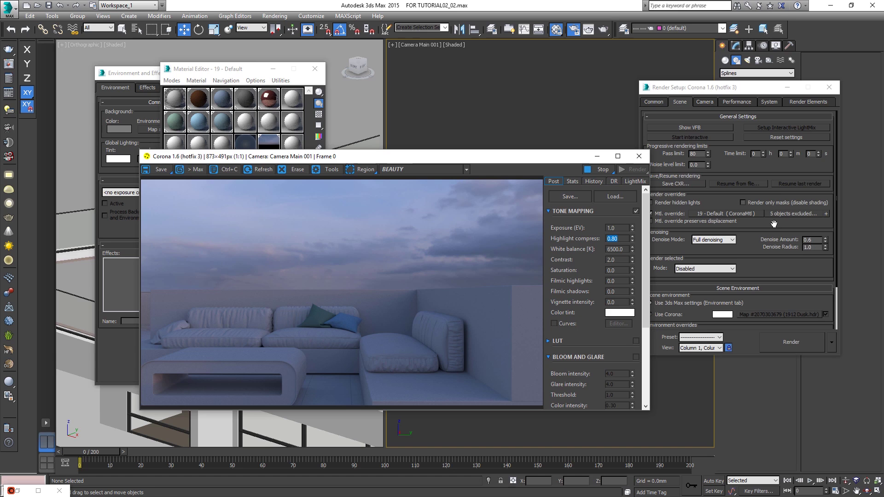
{"action": "left_click", "coordinate": [679, 212]}
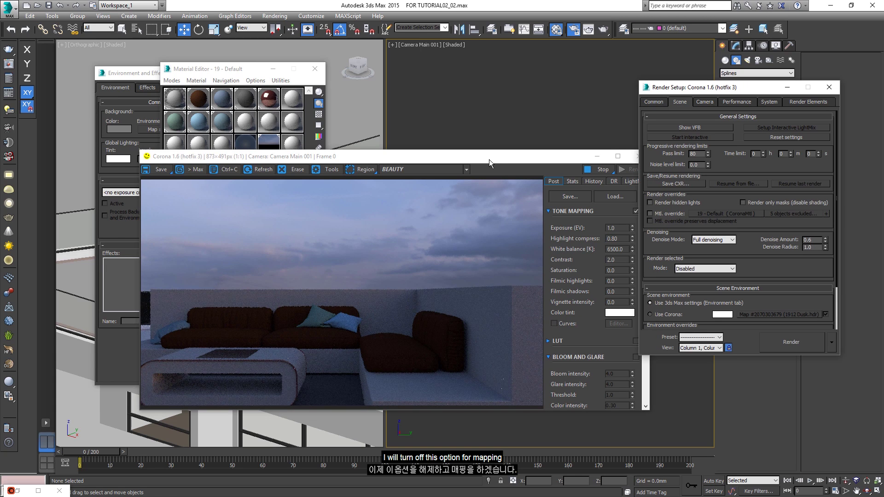
{"action": "left_click_drag", "start_coordinate": [489, 160], "coordinate": [710, 165]}
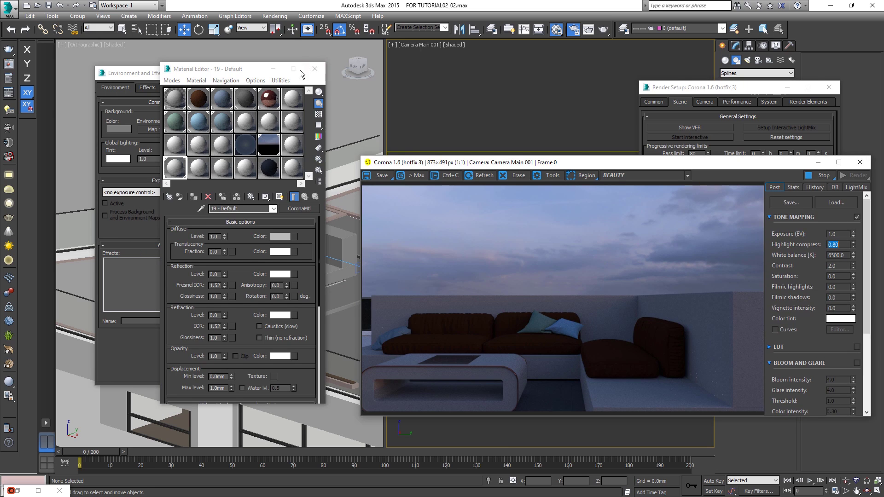
Step: Move the material editor aside, minimize the environment settings, and shift the render window to uncover the camera viewport
{"action": "left_click_drag", "start_coordinate": [223, 74], "coordinate": [785, 98]}
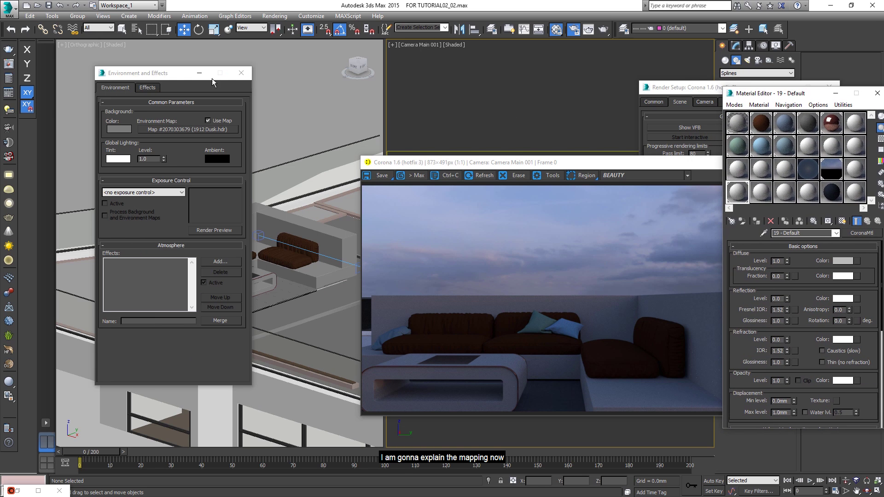
{"action": "left_click", "coordinate": [200, 74]}
{"action": "middle_click_drag", "start_coordinate": [258, 240], "coordinate": [147, 267]}
{"action": "left_click_drag", "start_coordinate": [529, 163], "coordinate": [62, 164]}
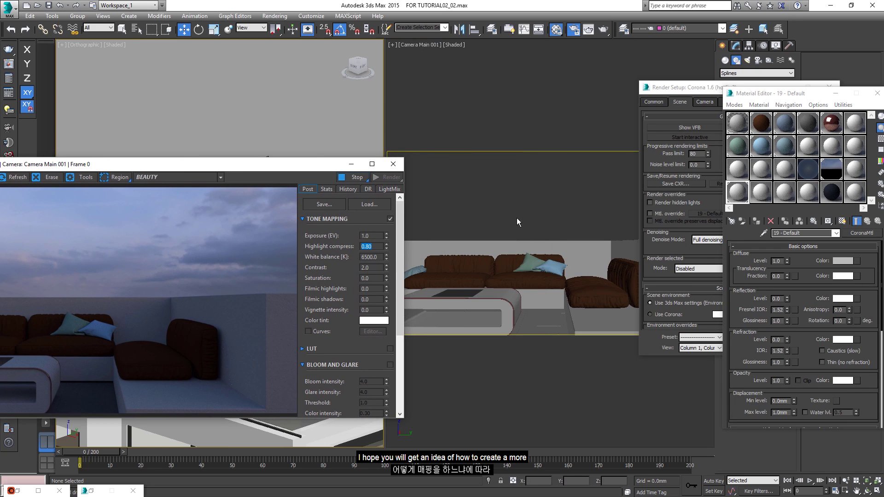
Step: Switch the camera viewport to perspective and frame a close view of the concrete wall corner beside the sofa's end
{"action": "key", "text": "p"}
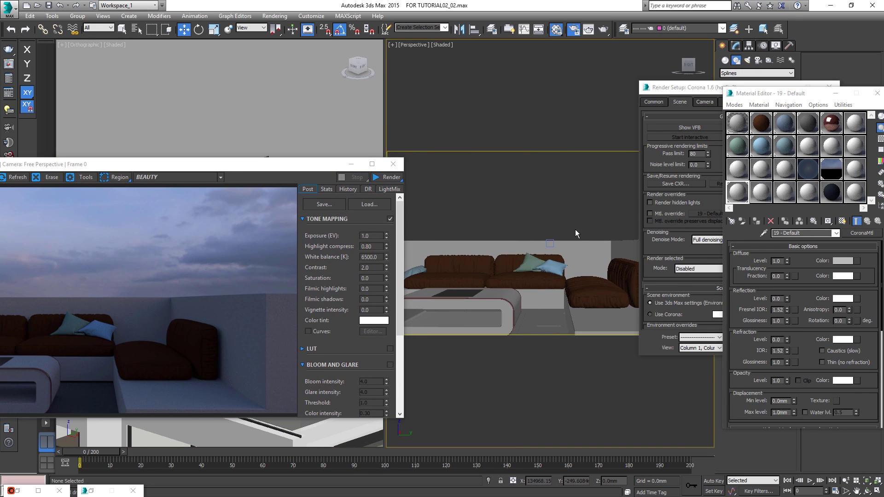
{"action": "middle_click_drag", "start_coordinate": [515, 205], "coordinate": [585, 278]}
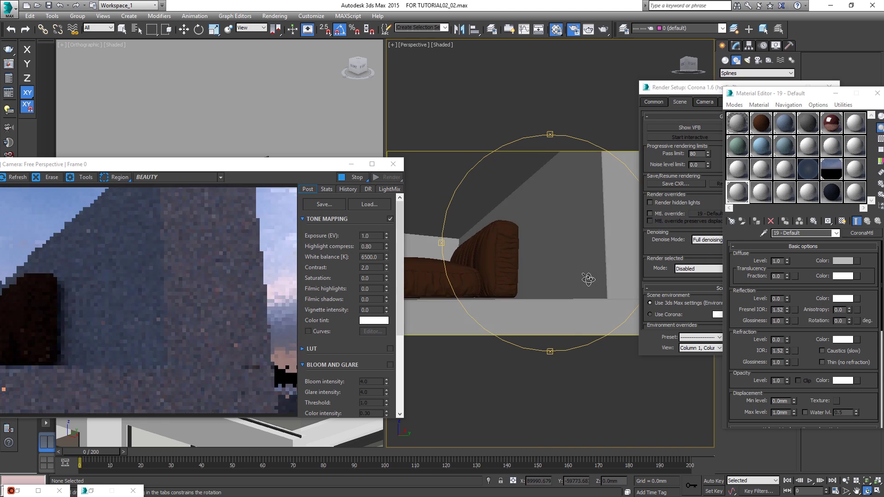
{"action": "scroll", "coordinate": [588, 278], "scroll_direction": "down", "scroll_amount": 3}
{"action": "middle_click_drag", "start_coordinate": [514, 230], "coordinate": [591, 293], "text": "alt"}
{"action": "left_click_drag", "start_coordinate": [203, 168], "coordinate": [401, 102]}
Step: Replace the teto ver concrete material's diffuse bitmap with a CoronaAO map, keeping the old map as a sub-map
{"action": "left_click_drag", "start_coordinate": [774, 95], "coordinate": [583, 85]}
{"action": "left_click", "coordinate": [545, 121]}
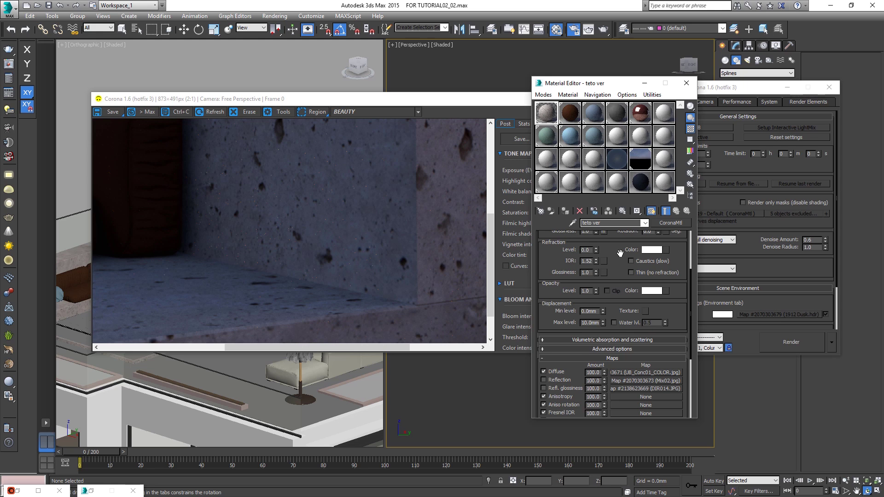
{"action": "left_click", "coordinate": [646, 373]}
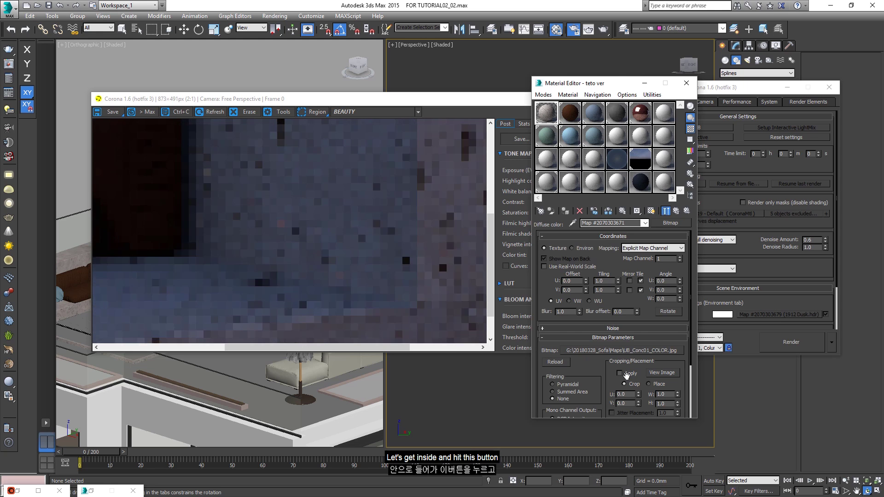
{"action": "left_click", "coordinate": [676, 224]}
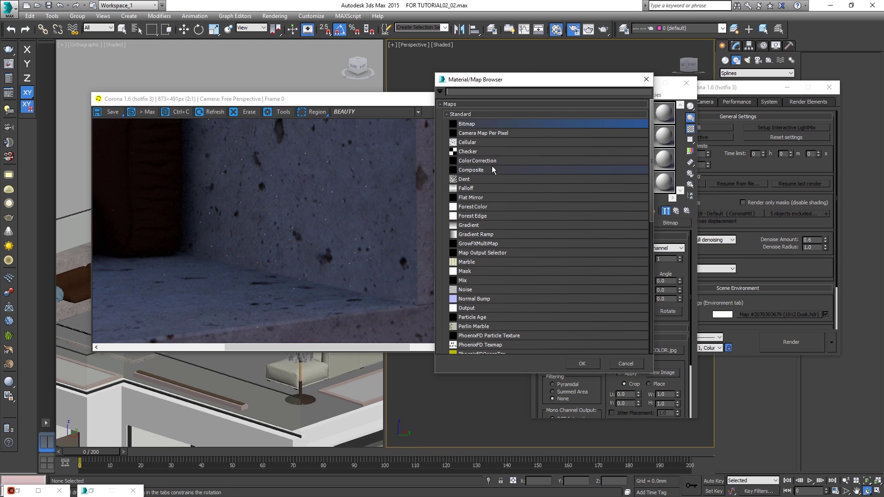
{"action": "scroll", "coordinate": [524, 290], "scroll_direction": "down", "scroll_amount": 8}
{"action": "double_click", "coordinate": [504, 271]}
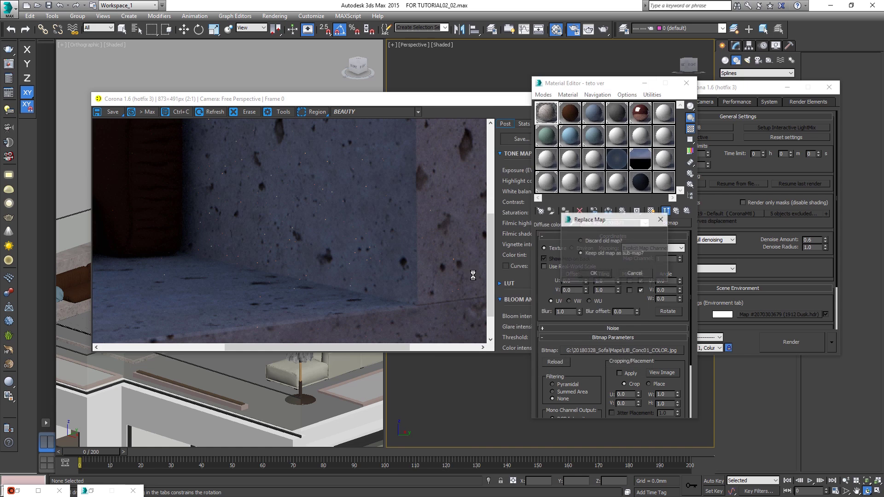
{"action": "left_click", "coordinate": [604, 276]}
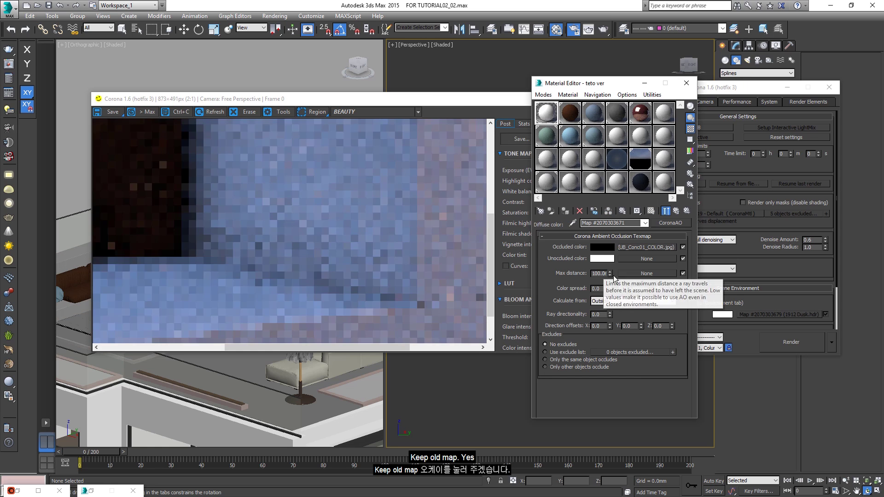
Step: Swap the UB_Conc01_COLOR.jpg bitmap from the CoronaAO map's occluded color to its unoccluded color
{"action": "left_click_drag", "start_coordinate": [628, 247], "coordinate": [627, 261]}
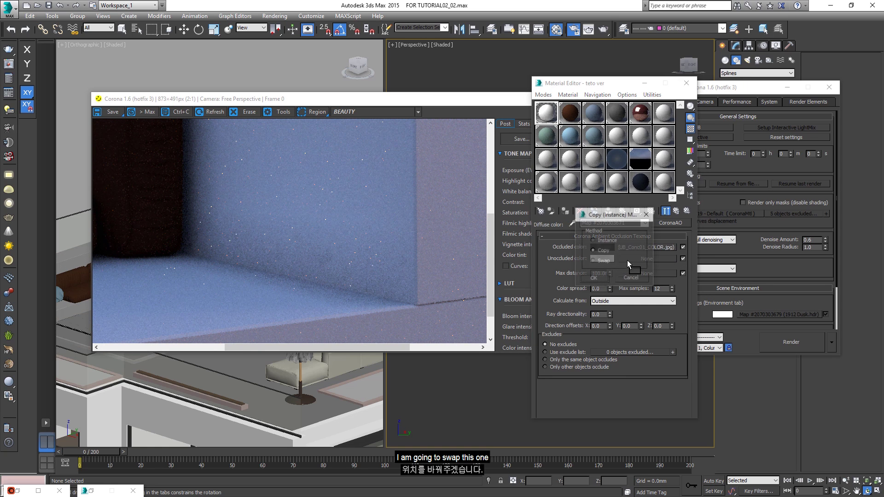
{"action": "left_click", "coordinate": [607, 260]}
{"action": "left_click", "coordinate": [594, 278]}
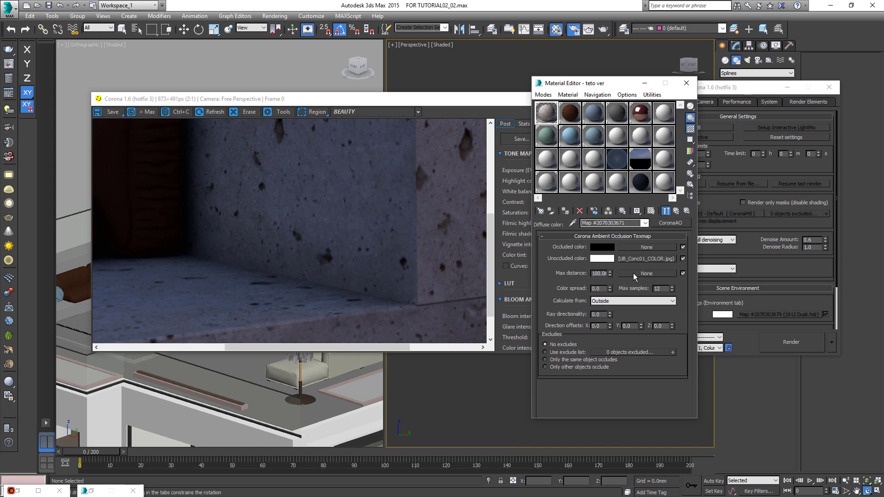
Step: Load #_DIR007.jpg as a bitmap for the CoronaAO max distance and show it shaded in the viewport
{"action": "left_click", "coordinate": [634, 273]}
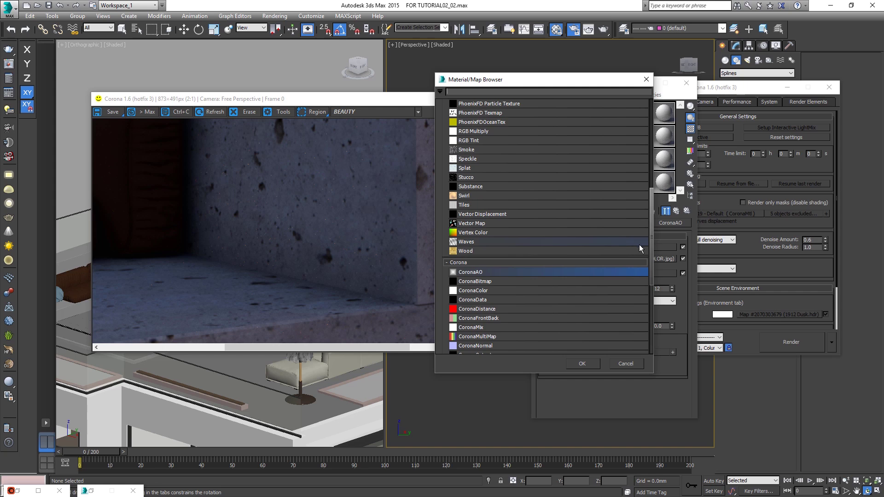
{"action": "scroll", "coordinate": [651, 252], "scroll_direction": "up", "scroll_amount": 10}
{"action": "double_click", "coordinate": [482, 126]}
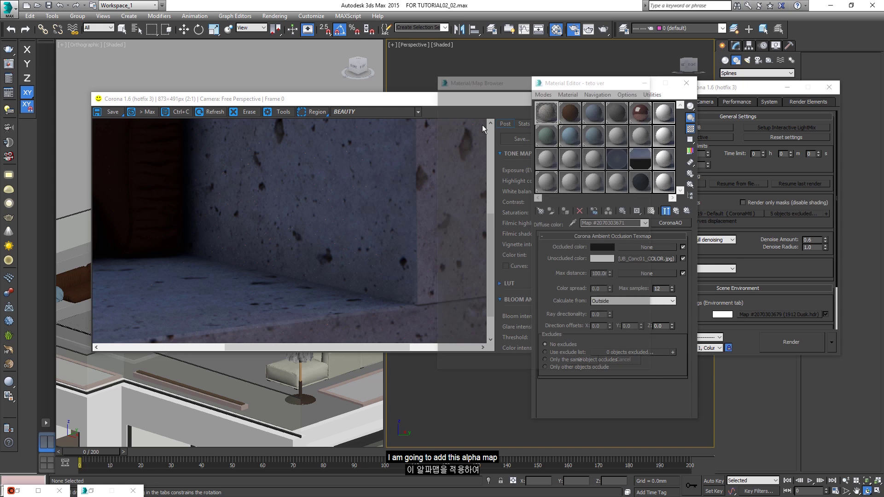
{"action": "left_click", "coordinate": [78, 85]}
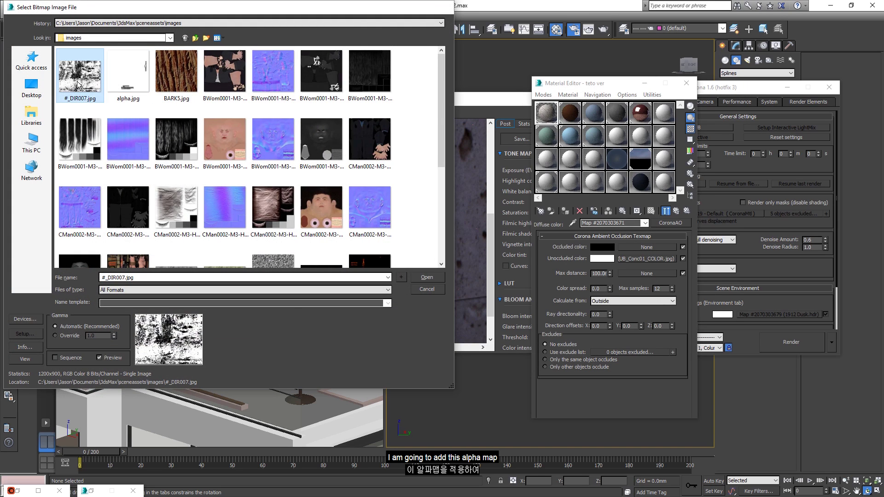
{"action": "double_click", "coordinate": [78, 85]}
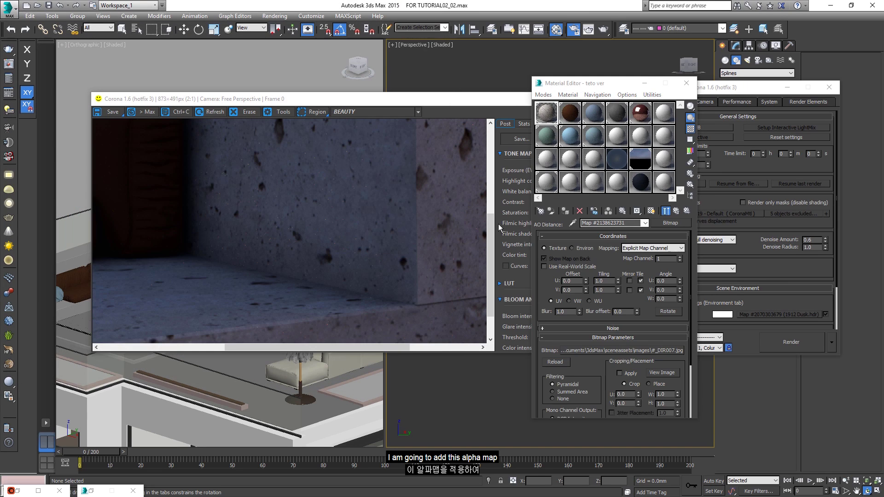
{"action": "left_click", "coordinate": [651, 211]}
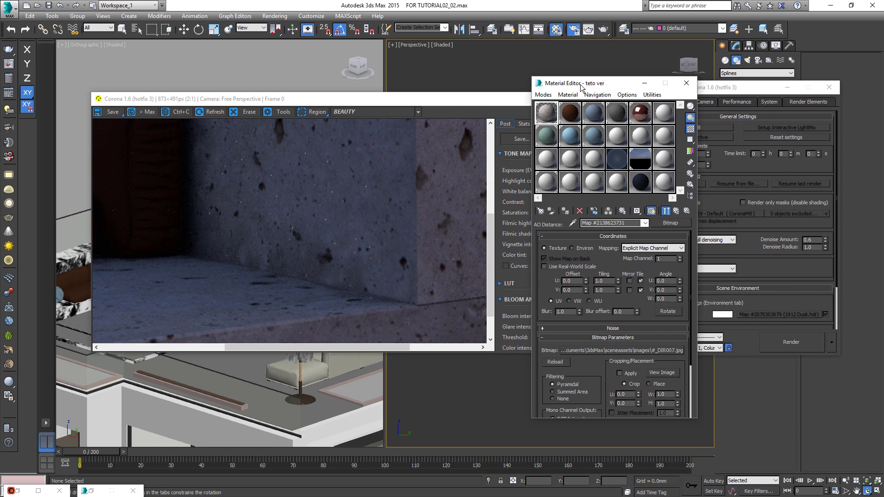
Step: Uncover the perspective view, compare the bitmap's pattern on the concrete wall with the render, and examine the full #_DIR007.jpg image
{"action": "left_click_drag", "start_coordinate": [581, 88], "coordinate": [734, 92]}
{"action": "left_click_drag", "start_coordinate": [460, 102], "coordinate": [316, 135]}
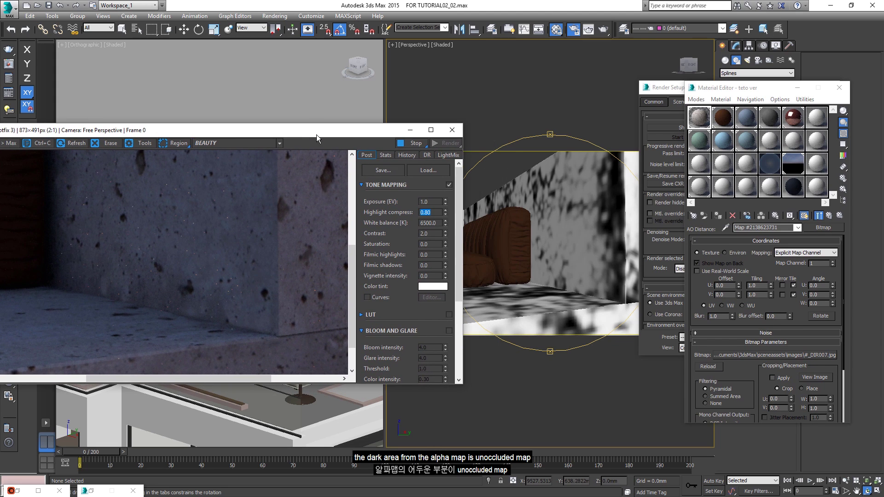
{"action": "left_click_drag", "start_coordinate": [745, 88], "coordinate": [688, 75]}
{"action": "left_click_drag", "start_coordinate": [558, 283], "coordinate": [564, 293]}
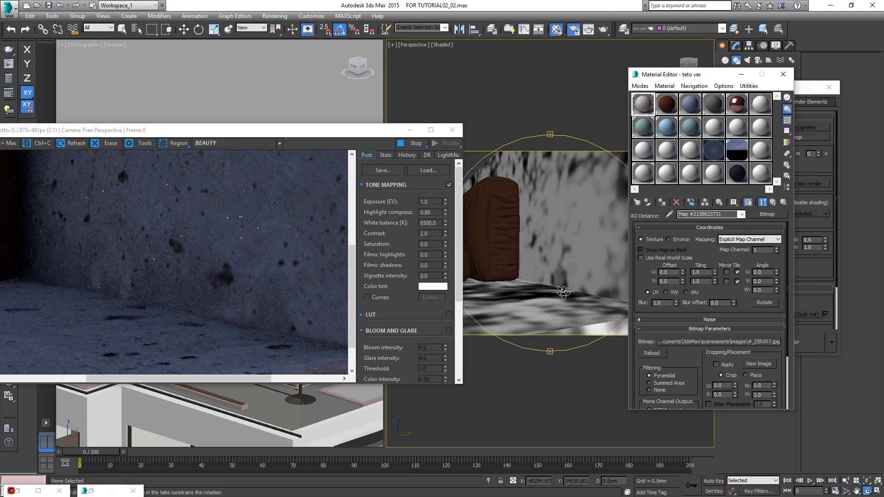
{"action": "left_click", "coordinate": [771, 364]}
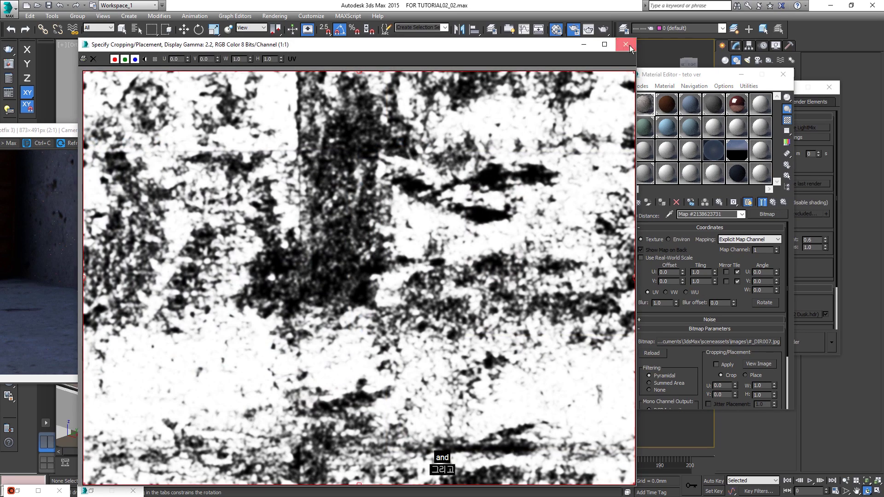
{"action": "left_click", "coordinate": [626, 45]}
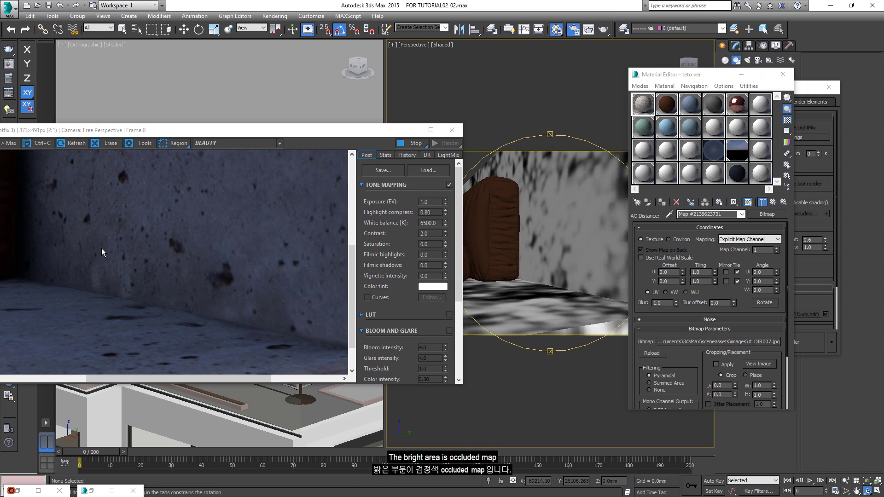
Step: Set the U and V tiling of the #_DIR007.jpg max distance bitmap to 0.5
{"action": "left_click", "coordinate": [774, 203]}
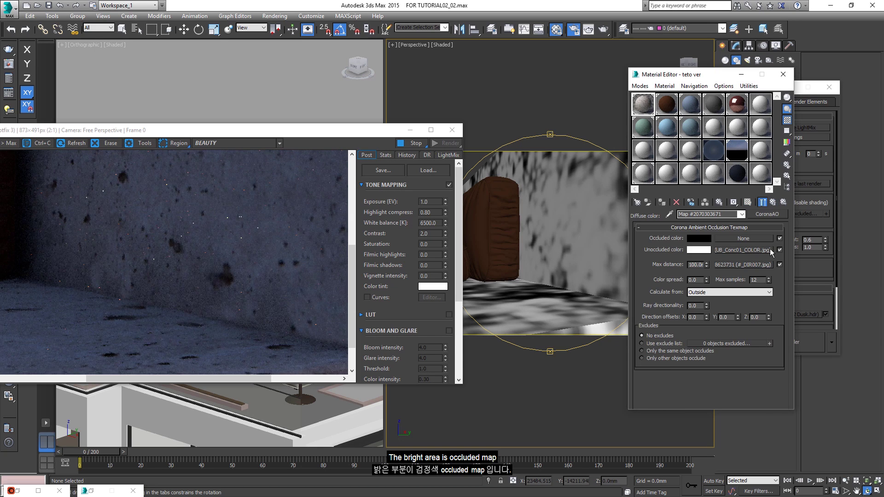
{"action": "left_click_drag", "start_coordinate": [725, 266], "coordinate": [726, 269]}
{"action": "left_click", "coordinate": [726, 268]}
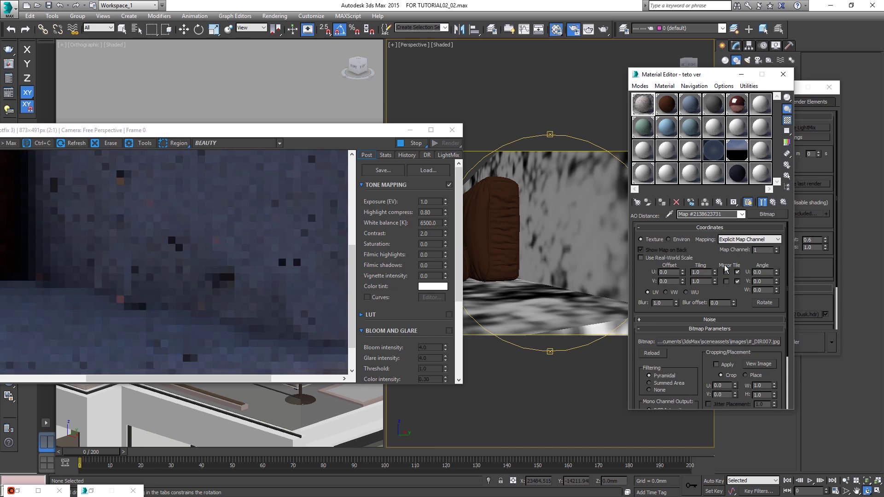
{"action": "type", "text": ".5"}
{"action": "key", "text": "Return"}
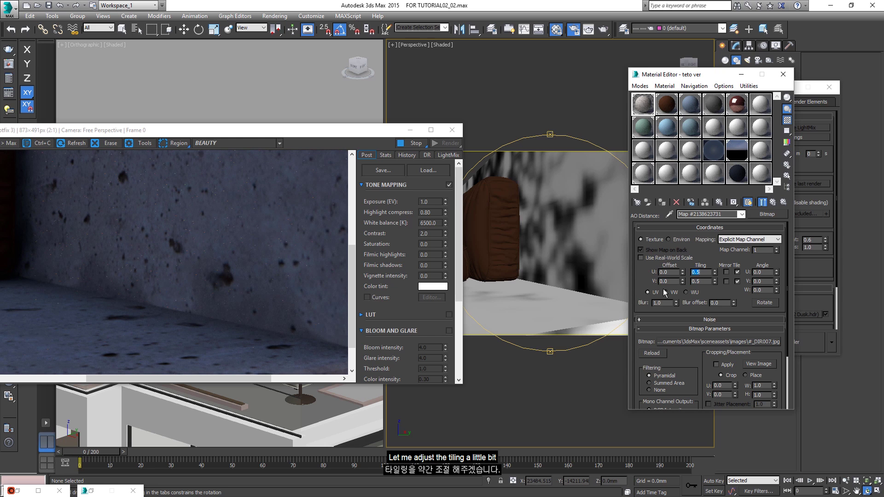
Step: Set the max distance of the concrete's CoronaAO map to 20 mm and revise it to 30 mm
{"action": "left_click", "coordinate": [773, 202]}
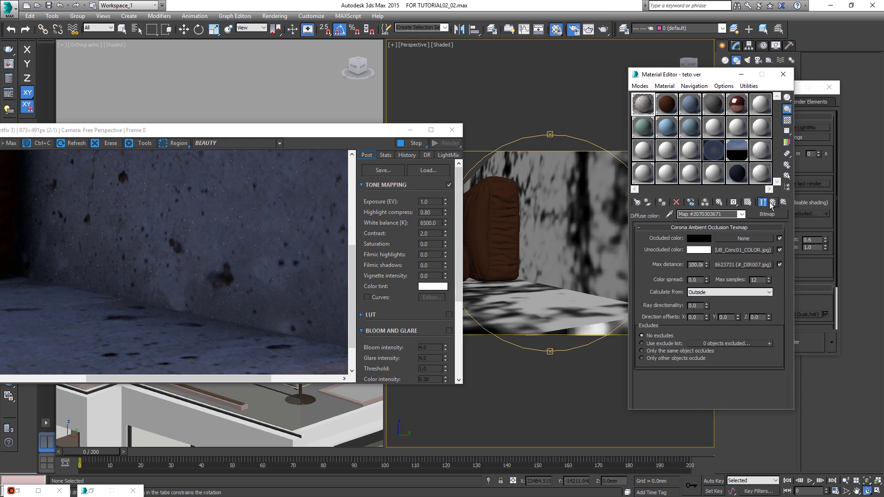
{"action": "left_click", "coordinate": [697, 265]}
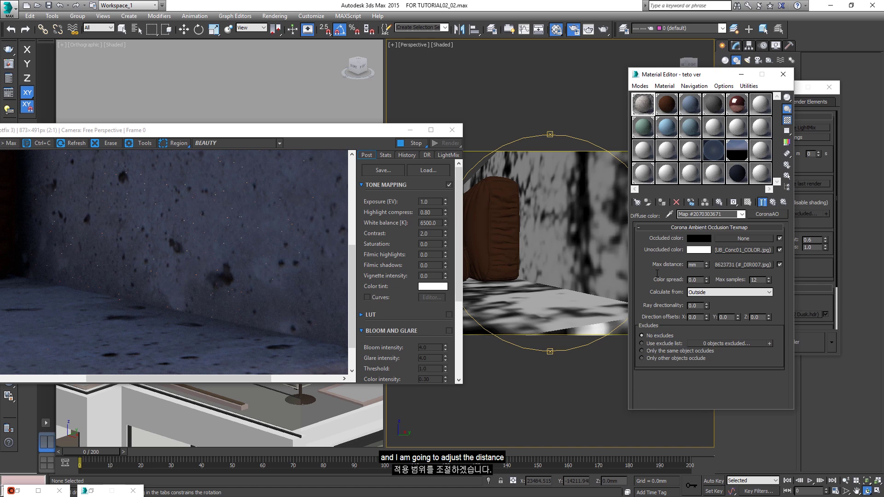
{"action": "type", "text": "50"}
{"action": "key", "text": "Return"}
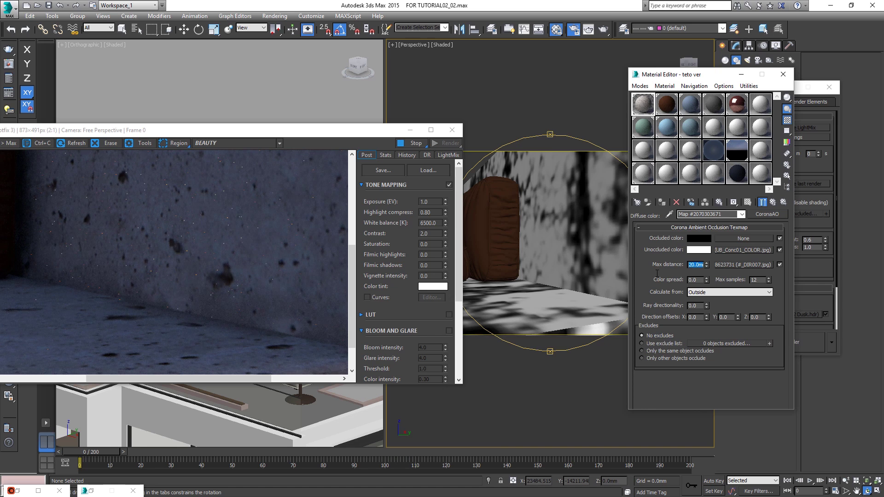
{"action": "type", "text": "30"}
{"action": "key", "text": "Return"}
{"action": "middle_click_drag", "start_coordinate": [575, 292], "coordinate": [534, 284]}
Step: Inspect the Mix02.jpg bitmap in the concrete's reflection color slot and show it shaded in the viewport
{"action": "left_click", "coordinate": [772, 204]}
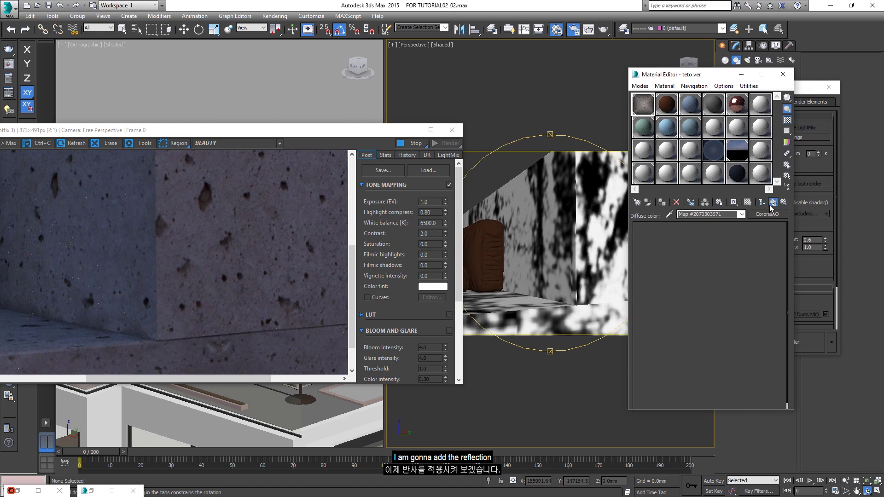
{"action": "scroll", "coordinate": [713, 275], "scroll_direction": "down", "scroll_amount": 5}
{"action": "left_click", "coordinate": [736, 318]}
{"action": "left_click", "coordinate": [760, 363]}
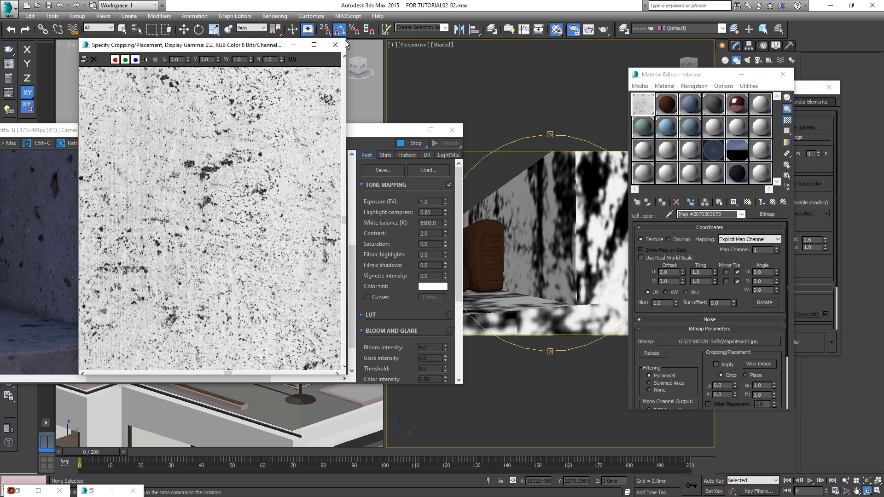
{"action": "left_click", "coordinate": [343, 45]}
{"action": "left_click", "coordinate": [748, 202]}
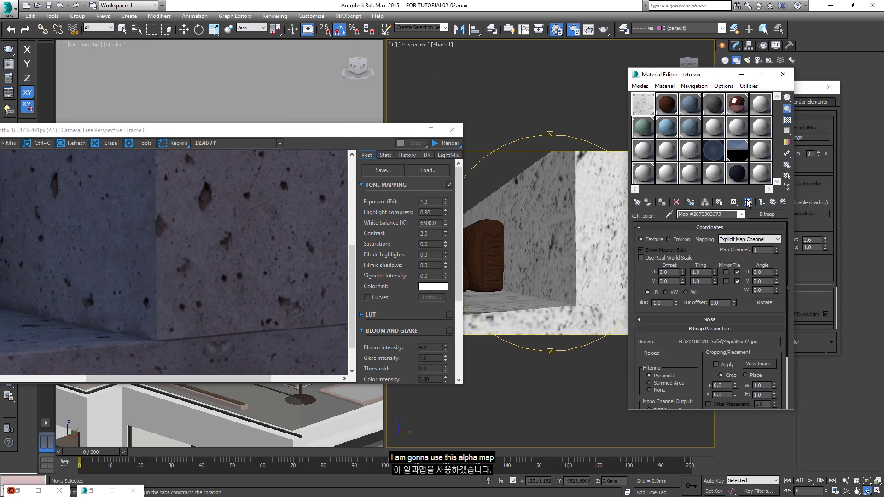
{"action": "middle_click_drag", "start_coordinate": [525, 276], "coordinate": [555, 241], "text": "alt"}
Step: Enable the Mix02.jpg reflection map of the teto ver material
{"action": "left_click", "coordinate": [762, 203]}
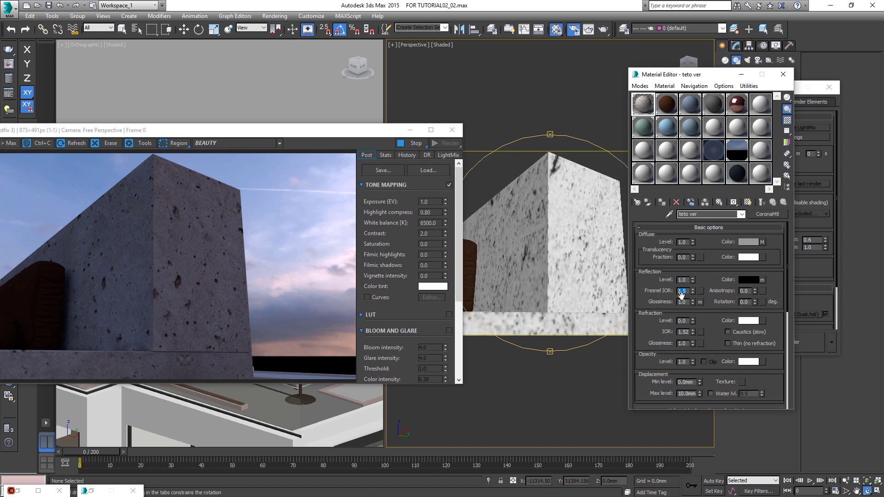
{"action": "scroll", "coordinate": [650, 328], "scroll_direction": "down", "scroll_amount": 8}
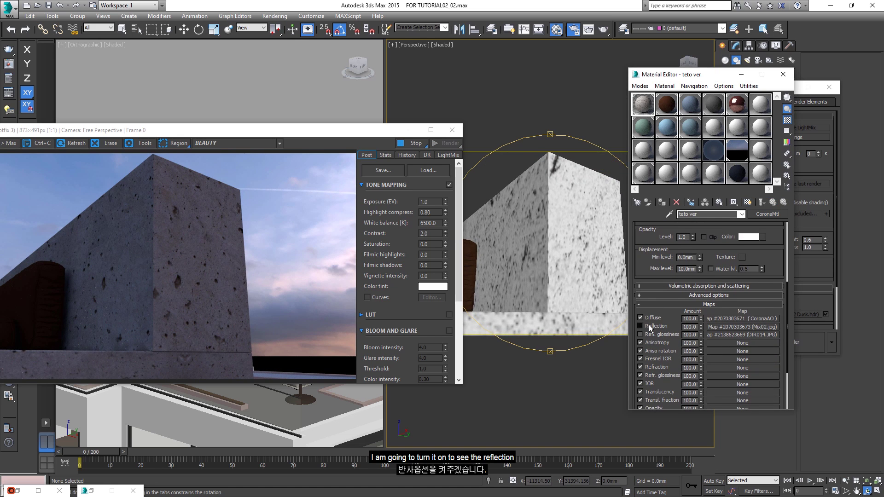
{"action": "left_click", "coordinate": [651, 327]}
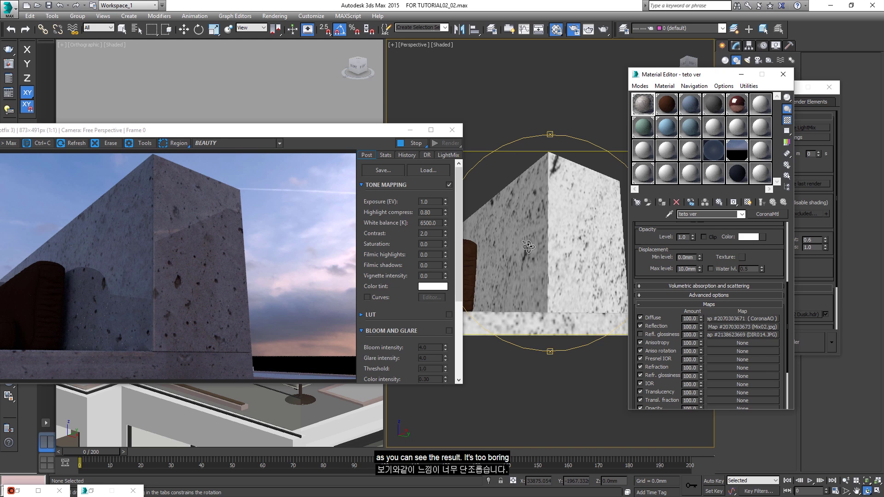
Step: Inspect the DIR014.JPG bitmap in the reflection glossiness slot and show it shaded in the viewport
{"action": "mouse_move", "coordinate": [709, 244]}
{"action": "left_mouse_down"}
{"action": "mouse_move", "coordinate": [716, 350]}
{"action": "mouse_move", "coordinate": [713, 245]}
{"action": "left_mouse_up"}
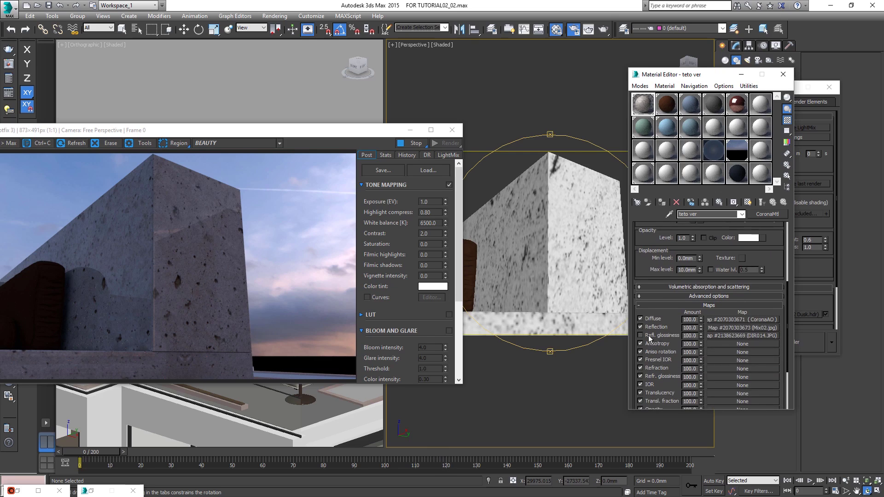
{"action": "left_click", "coordinate": [720, 335]}
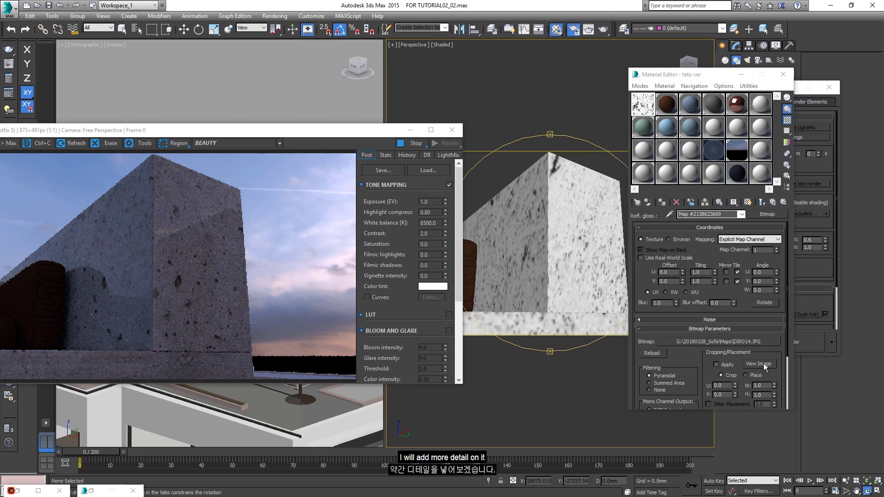
{"action": "left_click", "coordinate": [762, 365]}
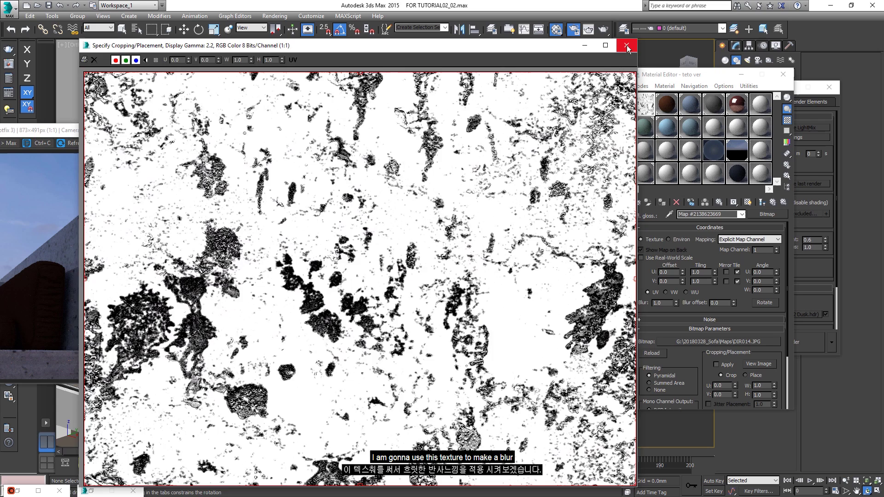
{"action": "left_click", "coordinate": [626, 45]}
{"action": "left_click", "coordinate": [748, 202]}
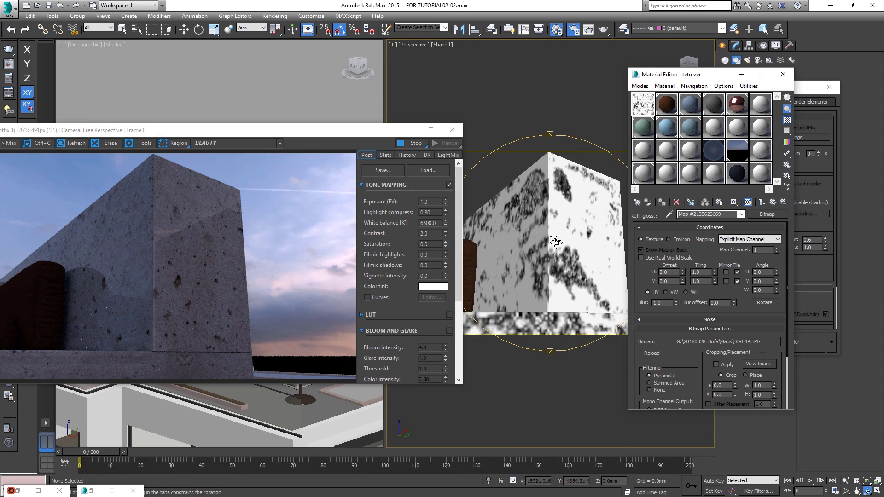
Step: Enable the DIR014.JPG reflection glossiness map of the teto ver material
{"action": "left_click", "coordinate": [773, 202]}
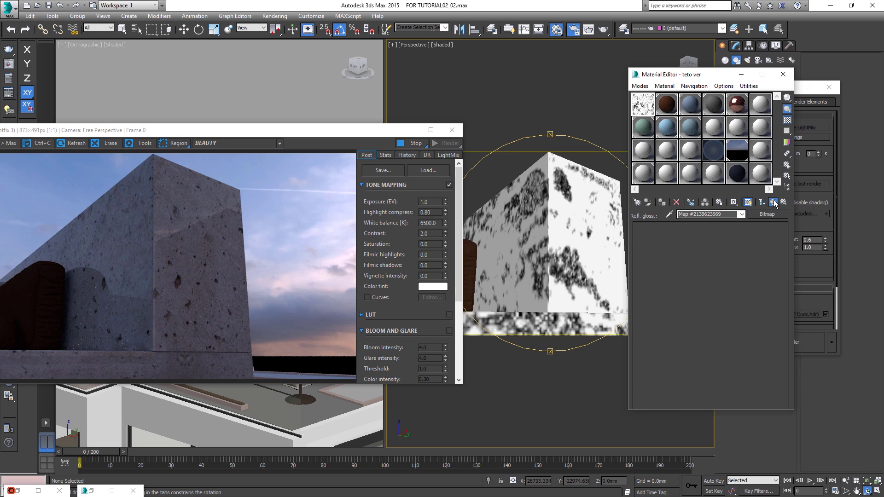
{"action": "scroll", "coordinate": [758, 292], "scroll_direction": "down", "scroll_amount": 5}
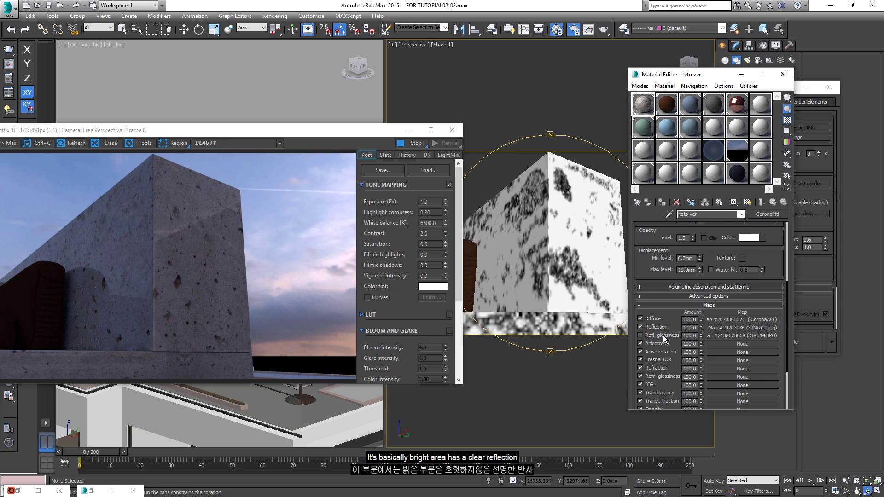
{"action": "left_click", "coordinate": [663, 336]}
{"action": "scroll", "coordinate": [656, 264], "scroll_direction": "up", "scroll_amount": 5}
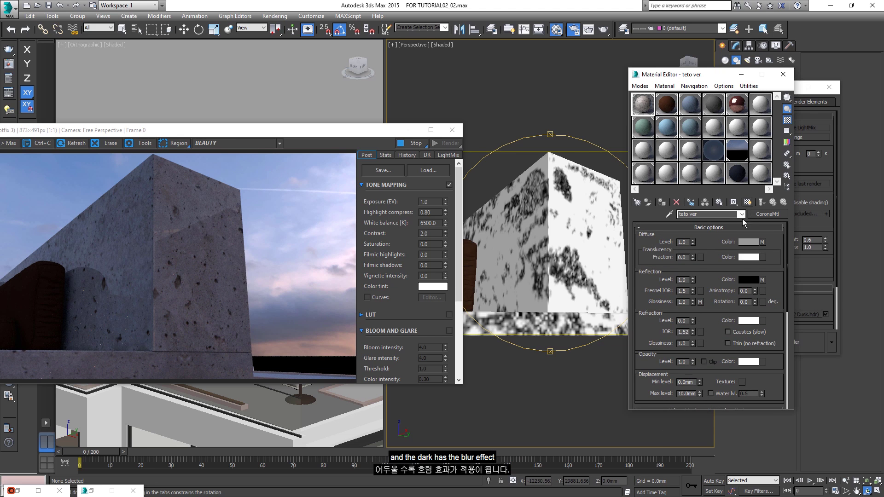
Step: Try a U and V tiling of 0.5 on the DIR014.JPG glossiness bitmap
{"action": "scroll", "coordinate": [708, 343], "scroll_direction": "down", "scroll_amount": 5}
{"action": "left_click", "coordinate": [738, 330]}
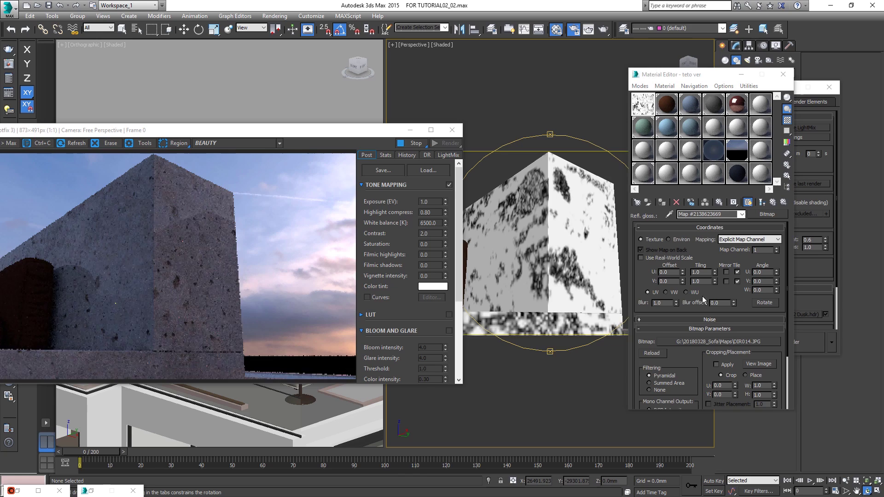
{"action": "left_click_drag", "start_coordinate": [705, 273], "coordinate": [648, 284]}
{"action": "type", "text": "0.5"}
{"action": "key", "text": "Tab"}
{"action": "type", "text": "0.5"}
{"action": "key", "text": "Return"}
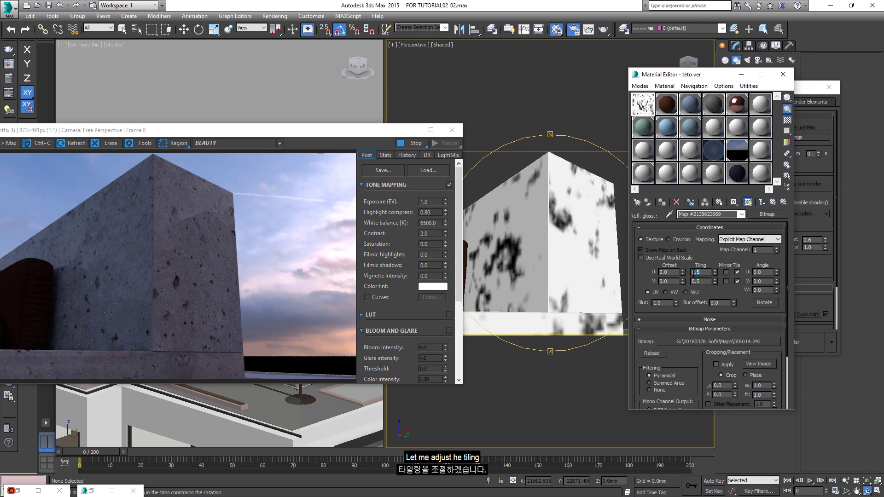
Step: Set the glossiness bitmap's U and V tiling back to 1.0 and check the reflections on the wall corner up close
{"action": "double_click", "coordinate": [702, 273]}
{"action": "type", "text": "1"}
{"action": "key", "text": "Tab"}
{"action": "type", "text": "1"}
{"action": "key", "text": "Return"}
{"action": "scroll", "coordinate": [573, 229], "scroll_direction": "up", "scroll_amount": 3}
{"action": "left_click_drag", "start_coordinate": [560, 264], "coordinate": [567, 266]}
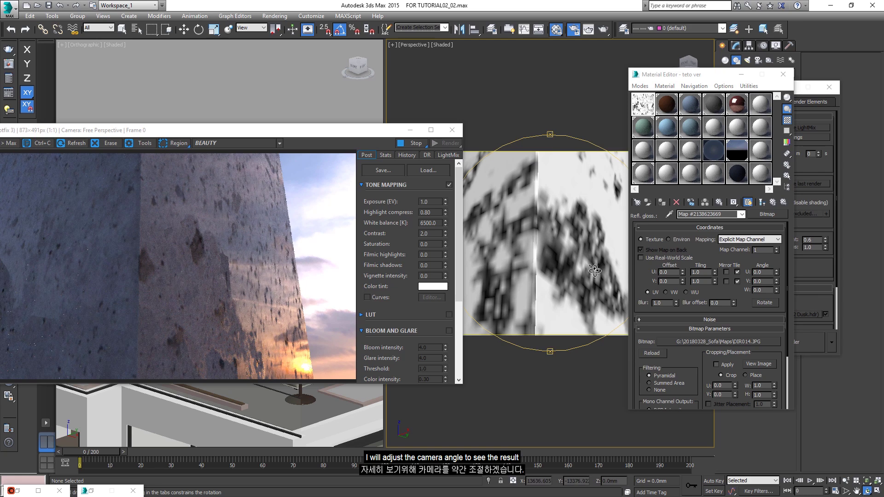
{"action": "left_click_drag", "start_coordinate": [599, 262], "coordinate": [594, 295]}
Step: Inspect the UB_Mix01.jpg bitmap in the concrete's bump slot and show it shaded in the viewport
{"action": "left_click", "coordinate": [773, 202]}
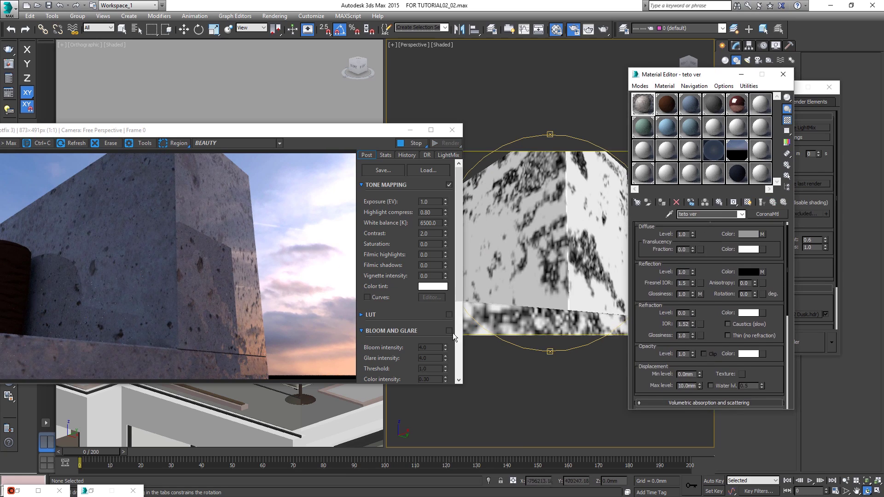
{"action": "scroll", "coordinate": [709, 322], "scroll_direction": "down", "scroll_amount": 15}
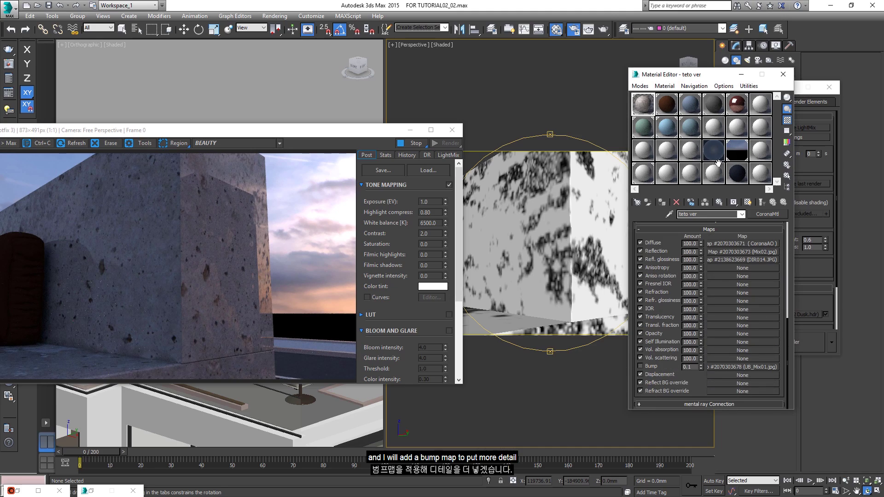
{"action": "left_click", "coordinate": [742, 367]}
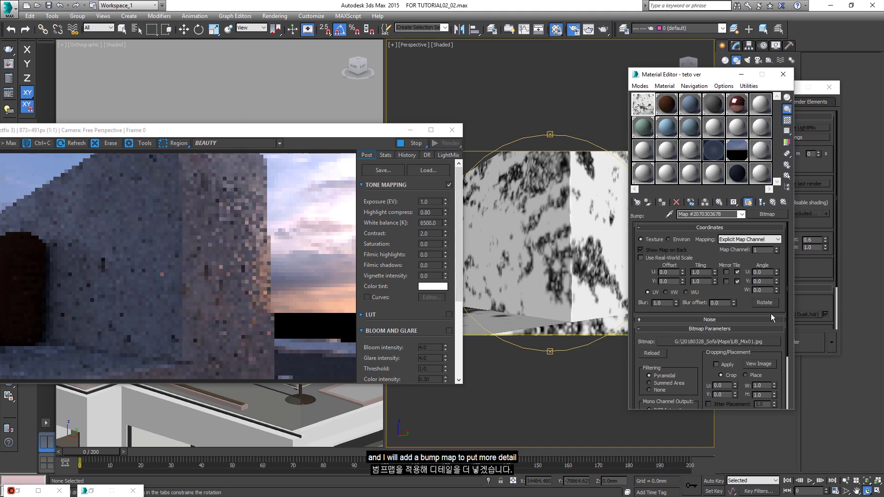
{"action": "left_click", "coordinate": [759, 364]}
{"action": "left_click_drag", "start_coordinate": [672, 74], "coordinate": [725, 71]}
{"action": "left_click", "coordinate": [661, 87]}
{"action": "left_click", "coordinate": [787, 88]}
{"action": "left_click_drag", "start_coordinate": [786, 72], "coordinate": [821, 74]}
{"action": "left_click_drag", "start_coordinate": [363, 49], "coordinate": [705, 57]}
{"action": "left_click", "coordinate": [831, 54]}
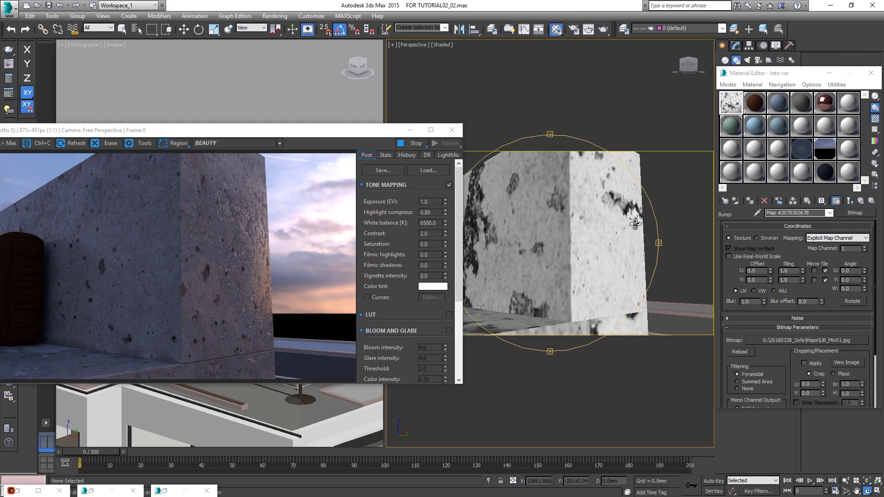
Step: Enable the UB_Mix01.jpg bump map of the teto ver material and set its amount to 0.05
{"action": "left_click_drag", "start_coordinate": [783, 73], "coordinate": [563, 62]}
{"action": "left_click", "coordinate": [630, 190]}
{"action": "type", "text": "0.05"}
{"action": "key", "text": "Return"}
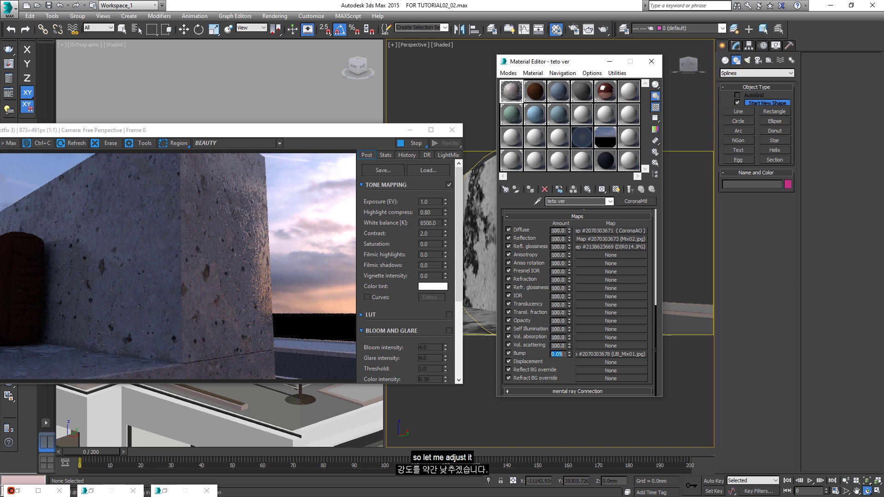
Step: Move the material editor and render window apart and examine the bump detail on the concrete wall from other angles
{"action": "left_click_drag", "start_coordinate": [565, 65], "coordinate": [720, 64]}
{"action": "left_click_drag", "start_coordinate": [350, 131], "coordinate": [419, 112]}
{"action": "left_click", "coordinate": [573, 229]}
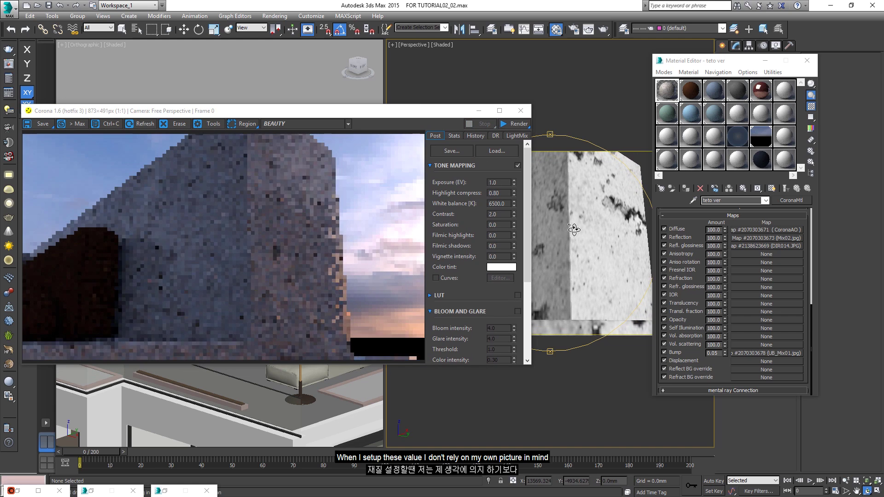
{"action": "left_click_drag", "start_coordinate": [574, 229], "coordinate": [588, 263]}
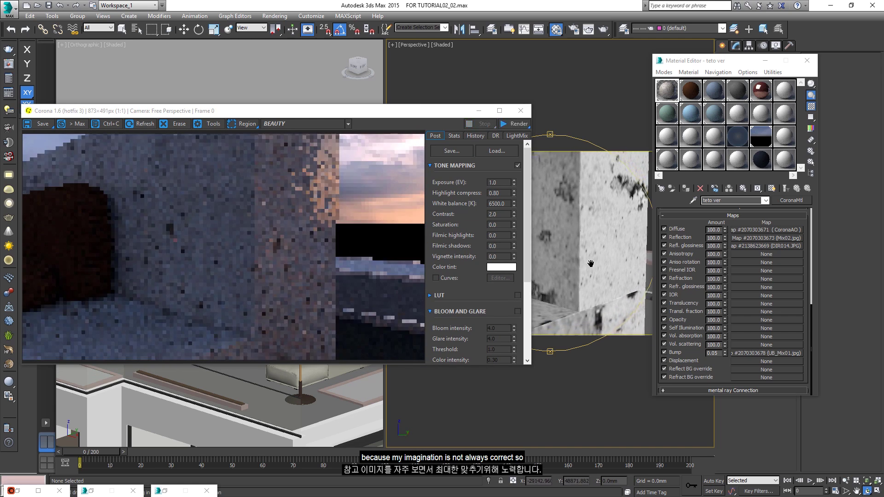
Step: Convert the teto ver material to a CoronaLayeredMtl, keeping the old material as a sub-material
{"action": "left_click", "coordinate": [802, 193]}
{"action": "scroll", "coordinate": [732, 231], "scroll_direction": "up", "scroll_amount": 10}
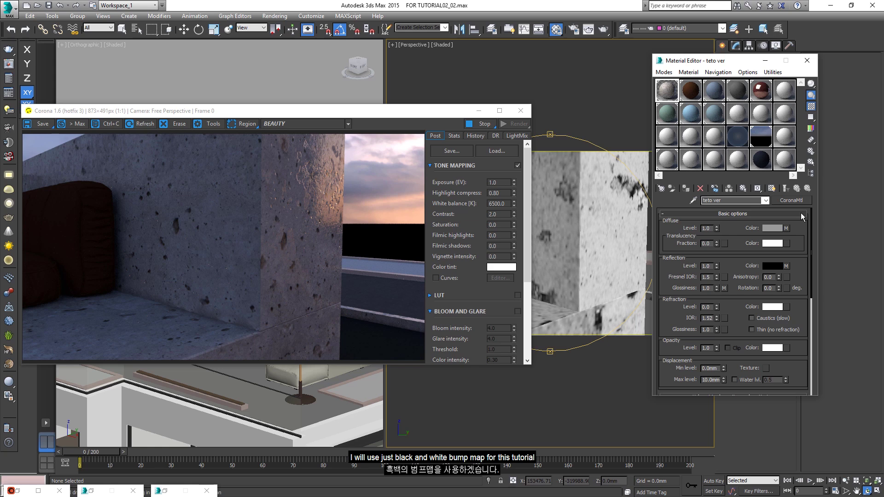
{"action": "left_click", "coordinate": [794, 201]}
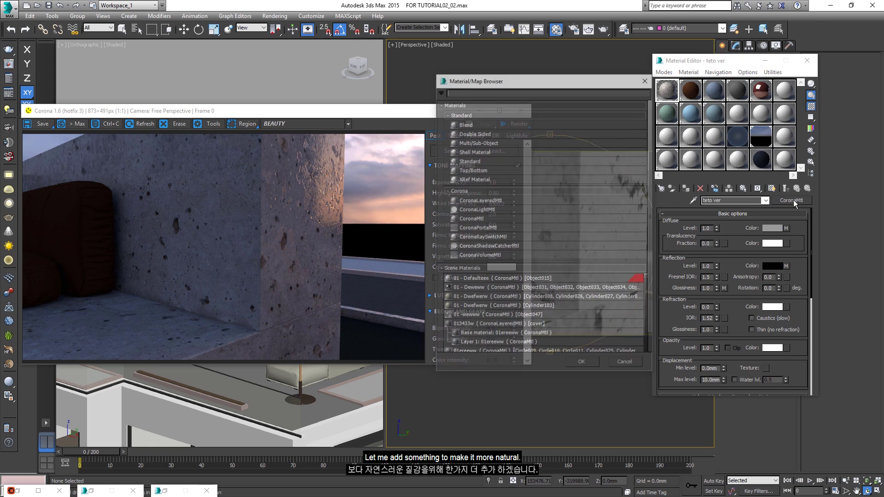
{"action": "left_click", "coordinate": [484, 203]}
{"action": "double_click", "coordinate": [480, 202]}
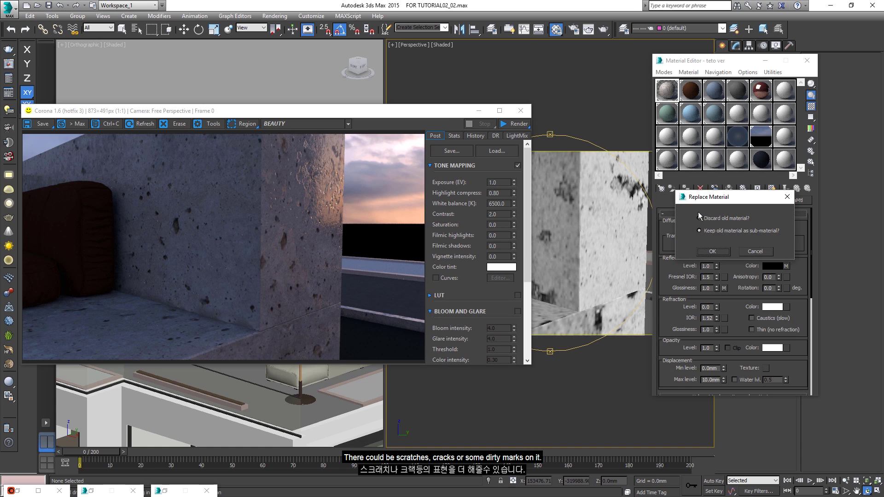
{"action": "left_click", "coordinate": [719, 253]}
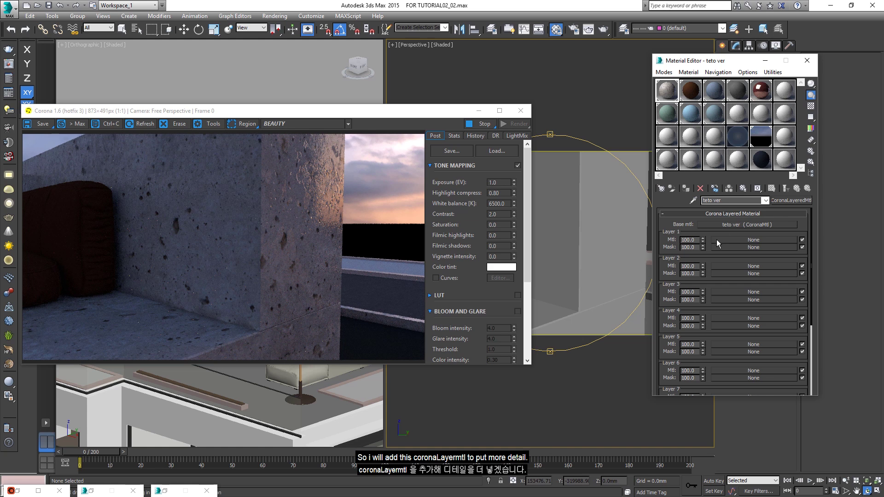
Step: Load UB_Mix01.jpg from the images folder as a bitmap mask for Layer 1 of the layered material
{"action": "left_click", "coordinate": [741, 247]}
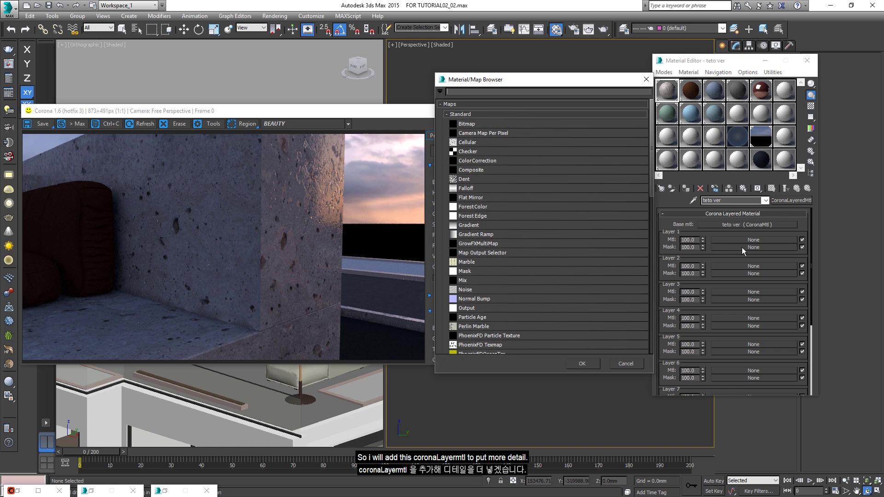
{"action": "double_click", "coordinate": [472, 125]}
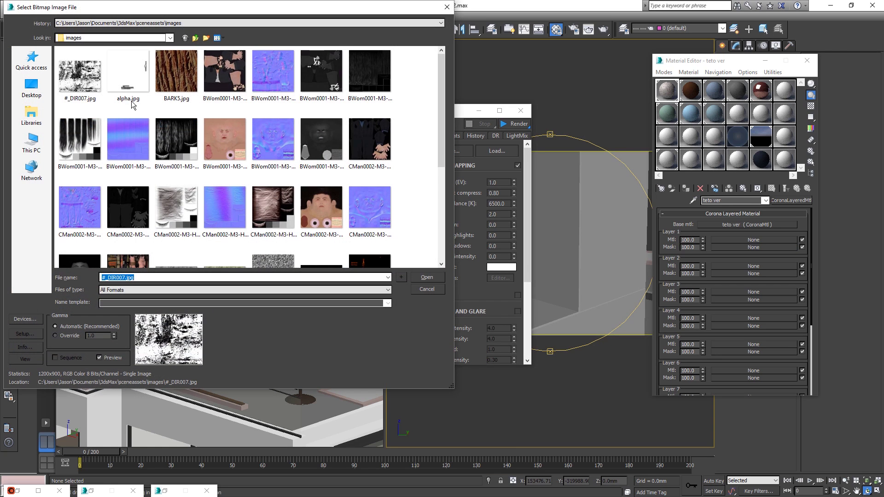
{"action": "left_click_drag", "start_coordinate": [443, 89], "coordinate": [446, 200]}
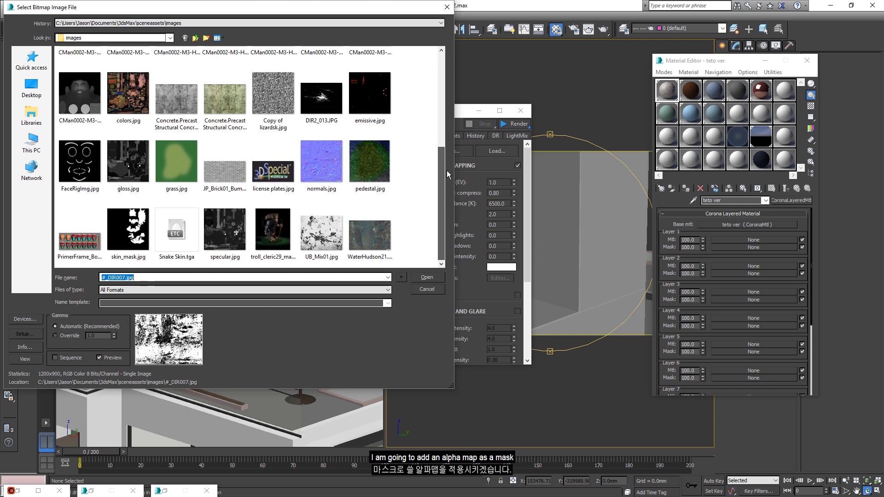
{"action": "scroll", "coordinate": [445, 160], "scroll_direction": "up", "scroll_amount": 1}
{"action": "scroll", "coordinate": [444, 159], "scroll_direction": "down", "scroll_amount": 1}
{"action": "left_click", "coordinate": [328, 239]}
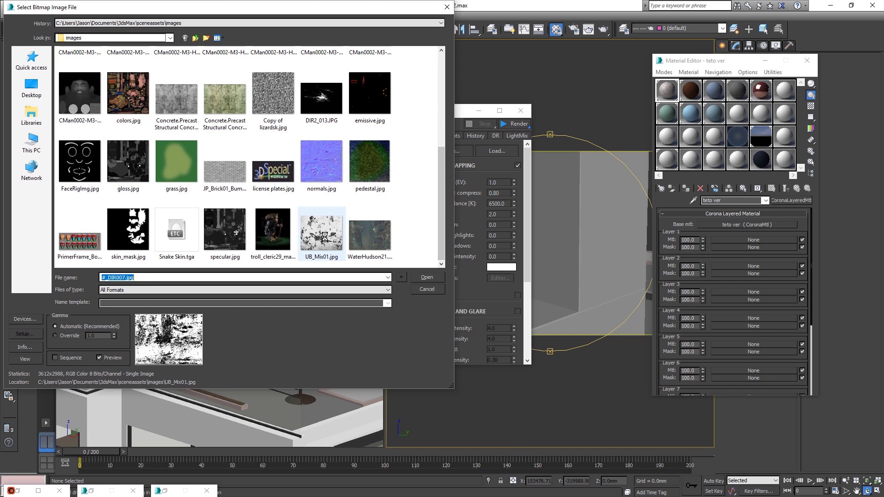
{"action": "double_click", "coordinate": [328, 239]}
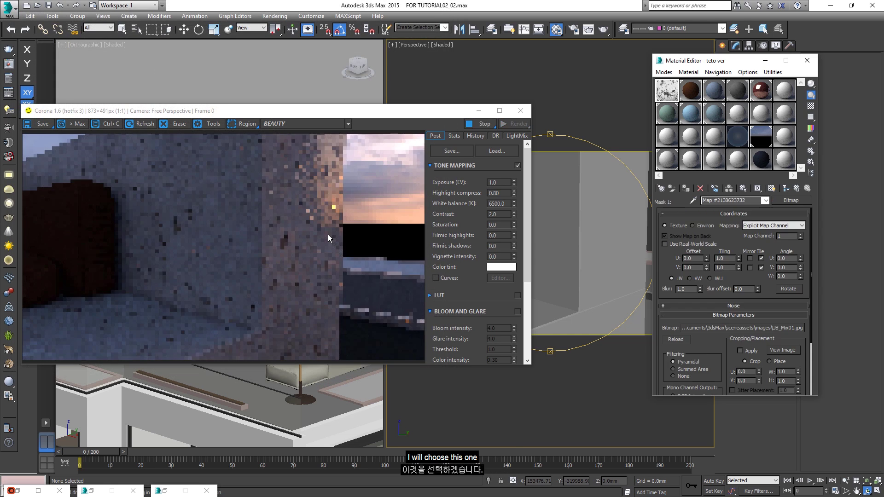
Step: Display the Layer 1 mask bitmap on the model in the viewport and return to the layered material's main level
{"action": "left_click", "coordinate": [772, 189]}
{"action": "left_click", "coordinate": [420, 117]}
{"action": "left_click_drag", "start_coordinate": [420, 117], "coordinate": [295, 148]}
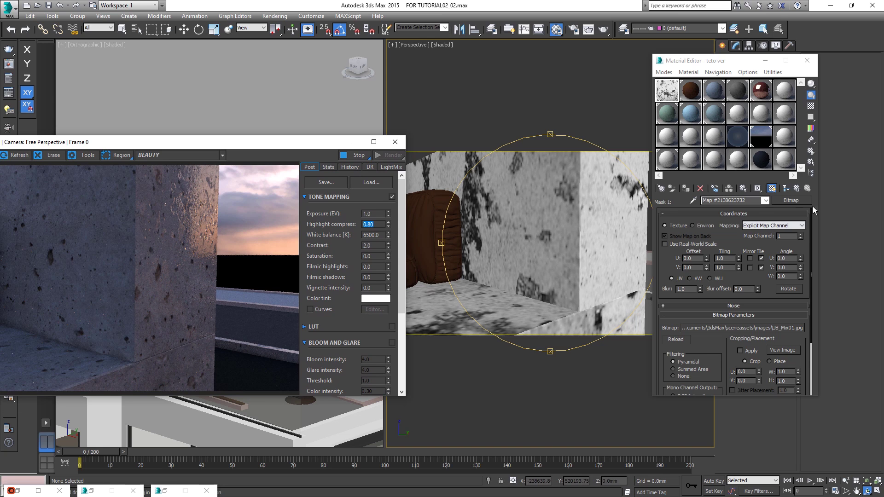
{"action": "left_click", "coordinate": [797, 189]}
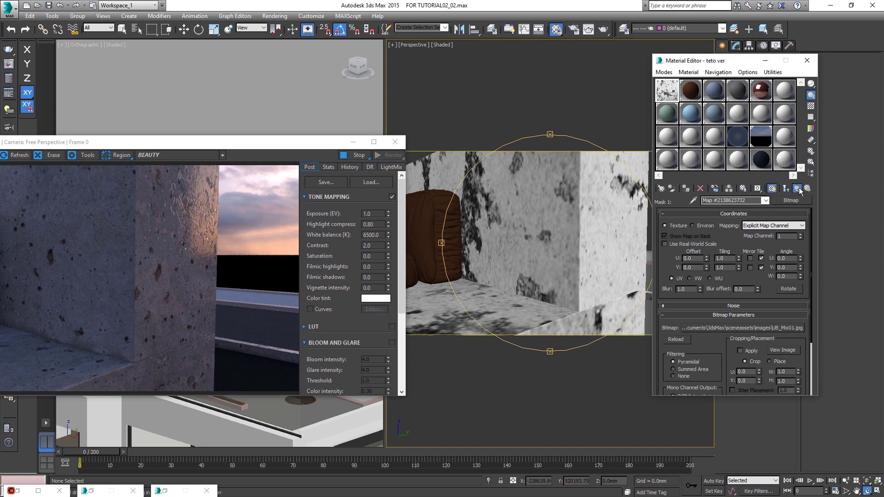
{"action": "left_click", "coordinate": [797, 189]}
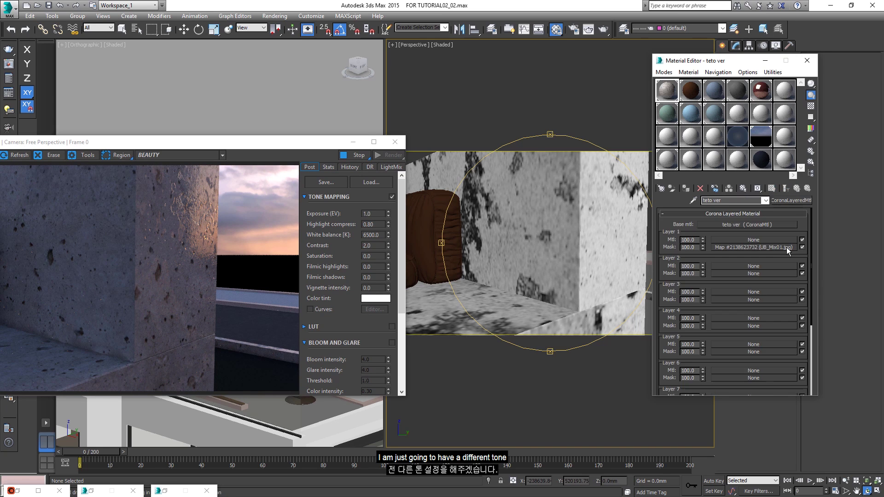
Step: Copy the base teto ver material into the material slot of Layer 1
{"action": "left_click_drag", "start_coordinate": [741, 225], "coordinate": [745, 239]}
{"action": "left_click", "coordinate": [724, 227]}
{"action": "left_click", "coordinate": [714, 255]}
Step: Try a Diffuse map amount of 50 in the Layer 1 material and settle on 70
{"action": "left_click", "coordinate": [751, 240]}
{"action": "scroll", "coordinate": [737, 271], "scroll_direction": "down", "scroll_amount": 1}
{"action": "left_click", "coordinate": [769, 221]}
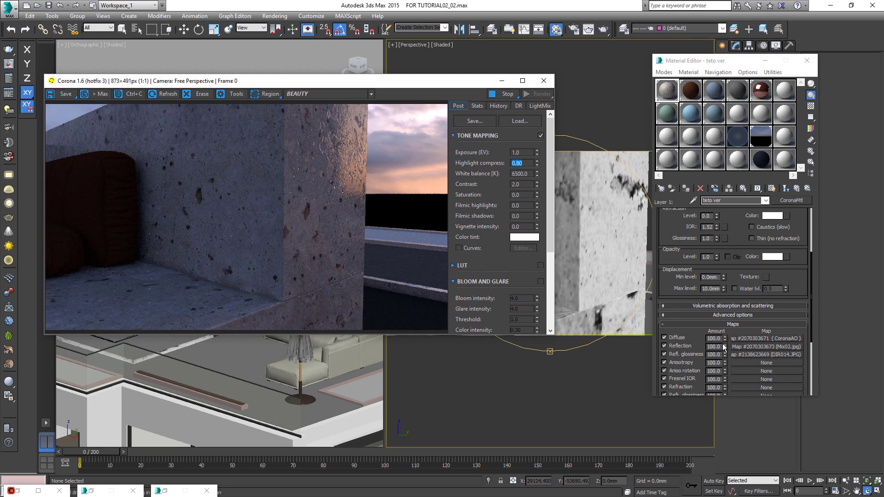
{"action": "type", "text": "50"}
{"action": "key", "text": "Return"}
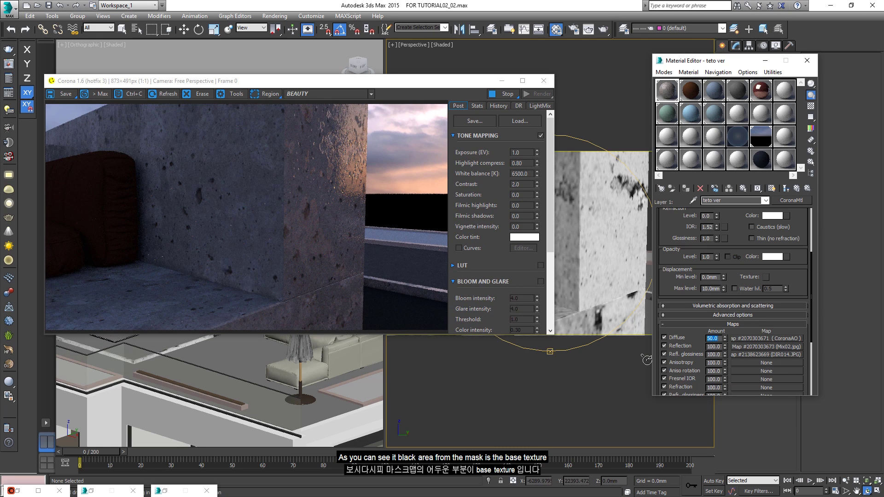
{"action": "type", "text": "650"}
{"action": "key", "text": "Return"}
{"action": "type", "text": "70"}
{"action": "key", "text": "Return"}
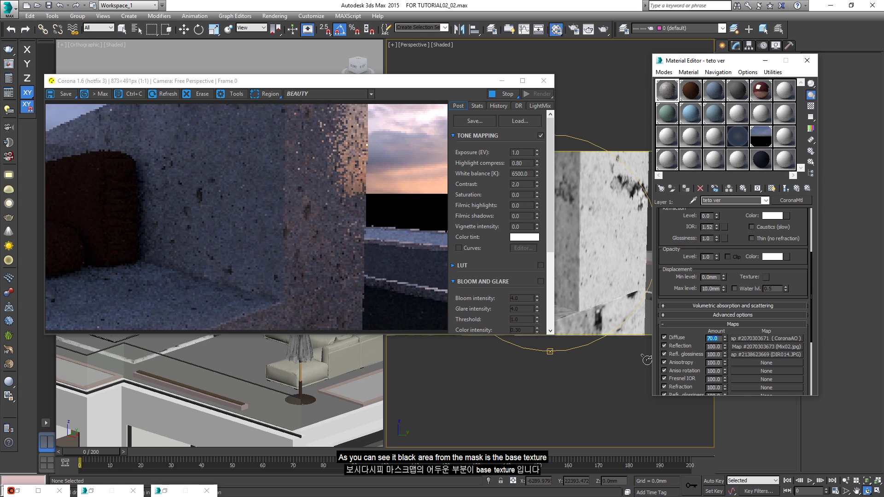
Step: Compare the mask's dark and light areas in the perspective view with the layered concrete in the render
{"action": "left_click_drag", "start_coordinate": [444, 83], "coordinate": [575, 266]}
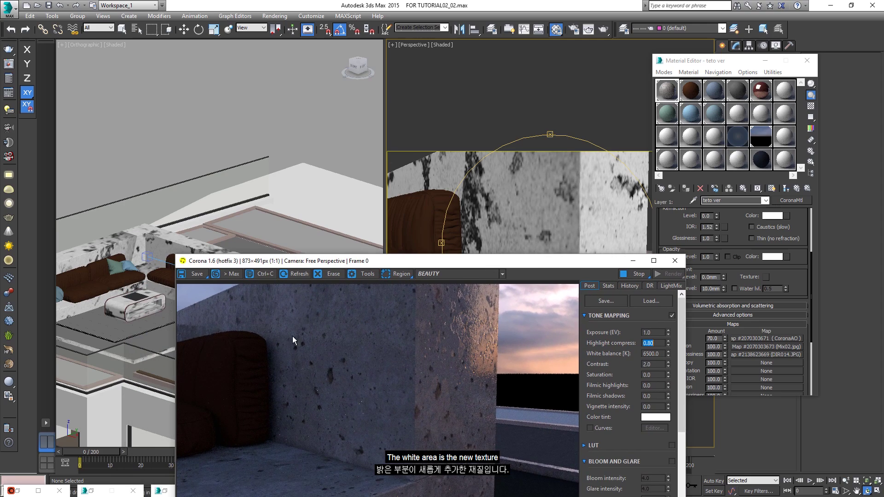
{"action": "left_click_drag", "start_coordinate": [565, 264], "coordinate": [440, 137]}
{"action": "scroll", "coordinate": [732, 304], "scroll_direction": "up", "scroll_amount": 3}
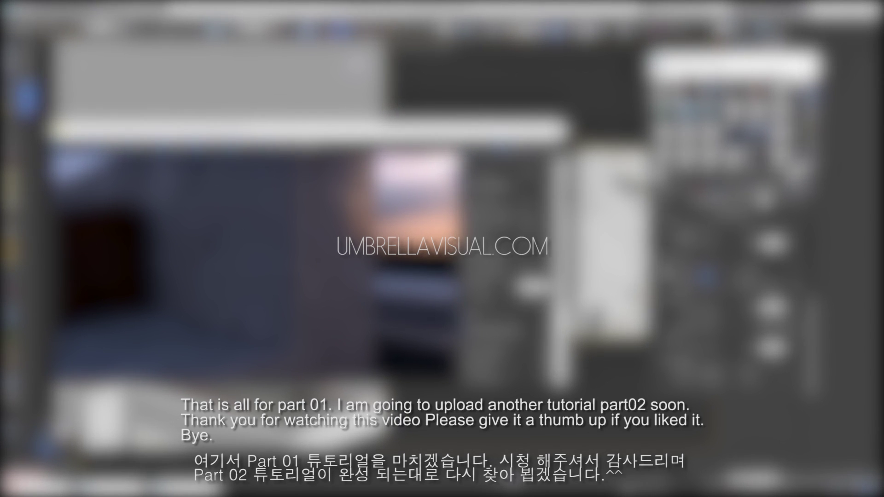
{"action": "left_click_drag", "start_coordinate": [501, 130], "coordinate": [524, 104]}
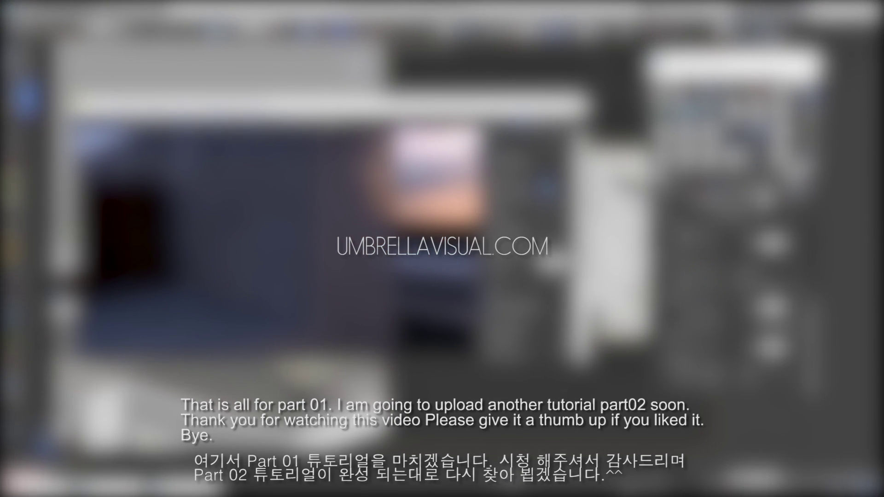